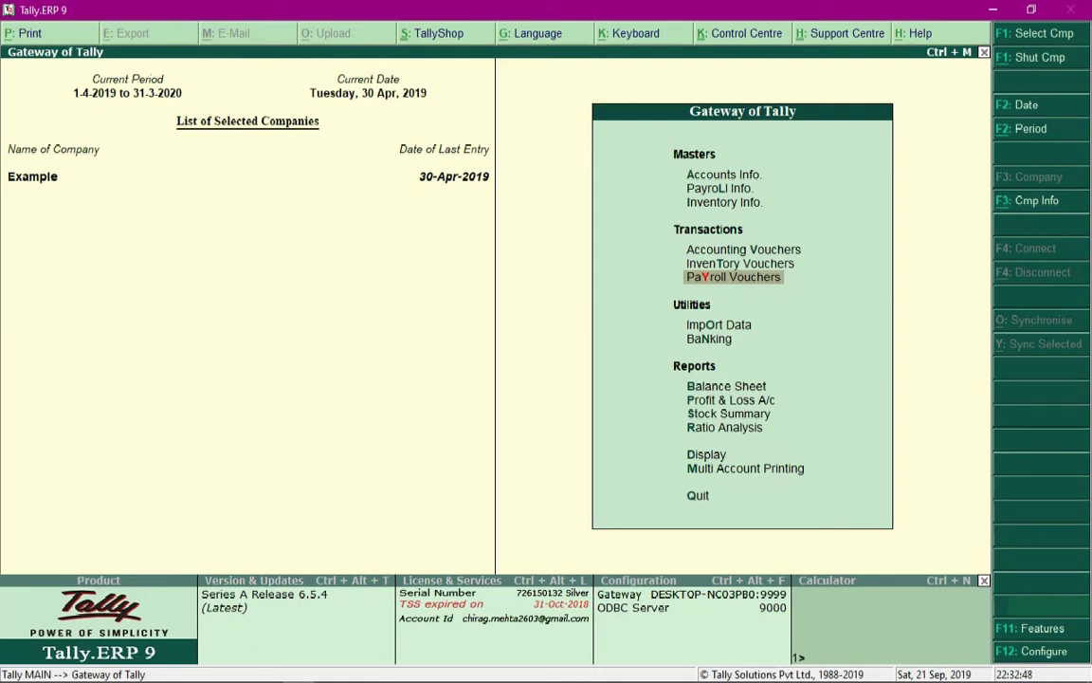
# Start a payroll voucher and choose PF Contribution as the Payroll Autofill process.
pyautogui.press('Return')
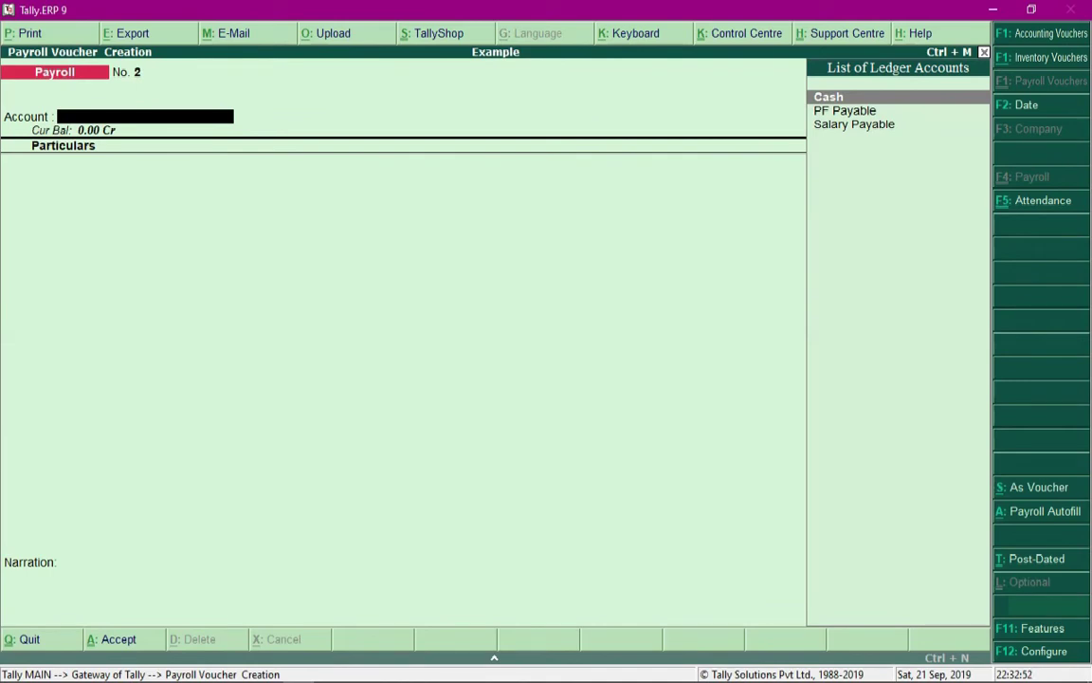
pyautogui.hotkey('alt', 'a')
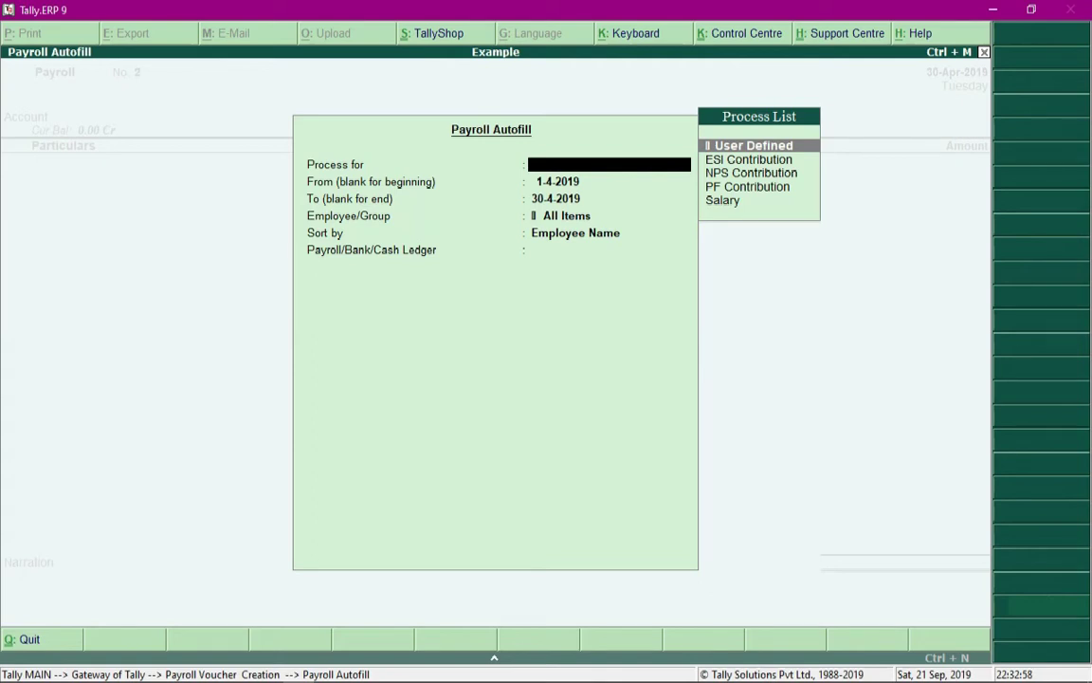
pyautogui.press('Down')
pyautogui.press('Down')
pyautogui.press('Down')
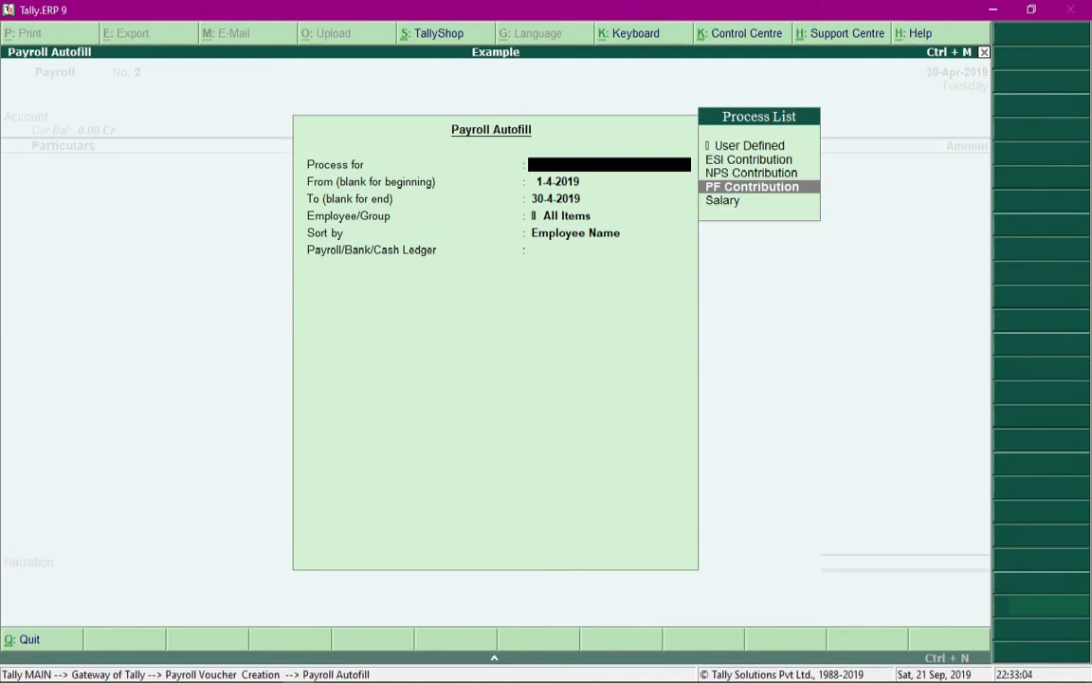
pyautogui.press('Down')
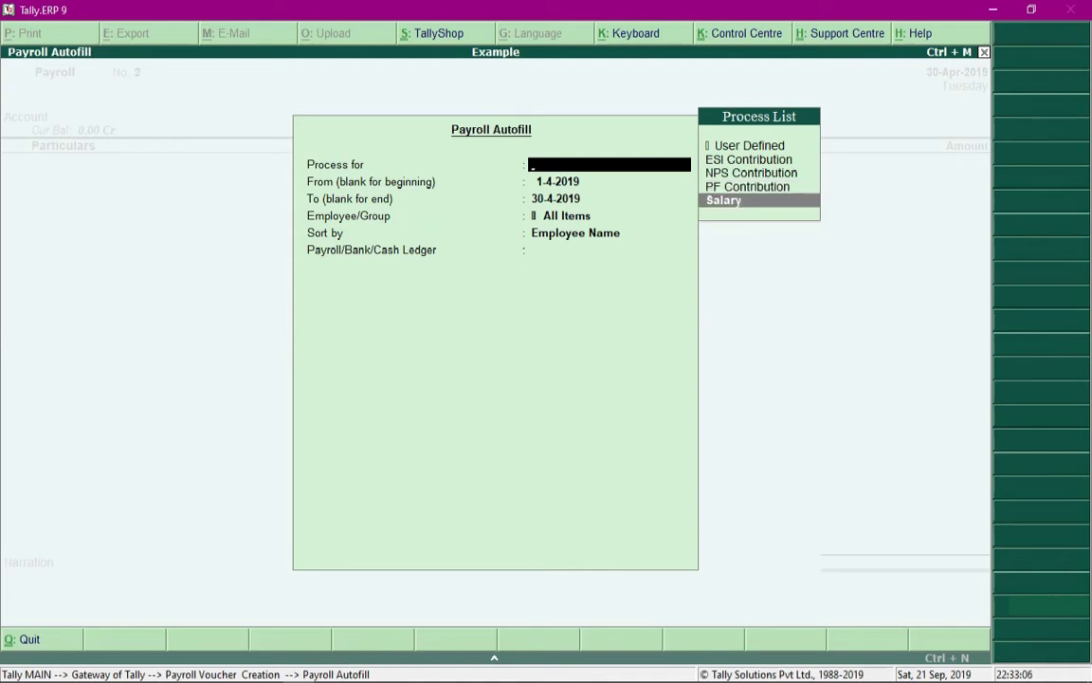
pyautogui.press('Up')
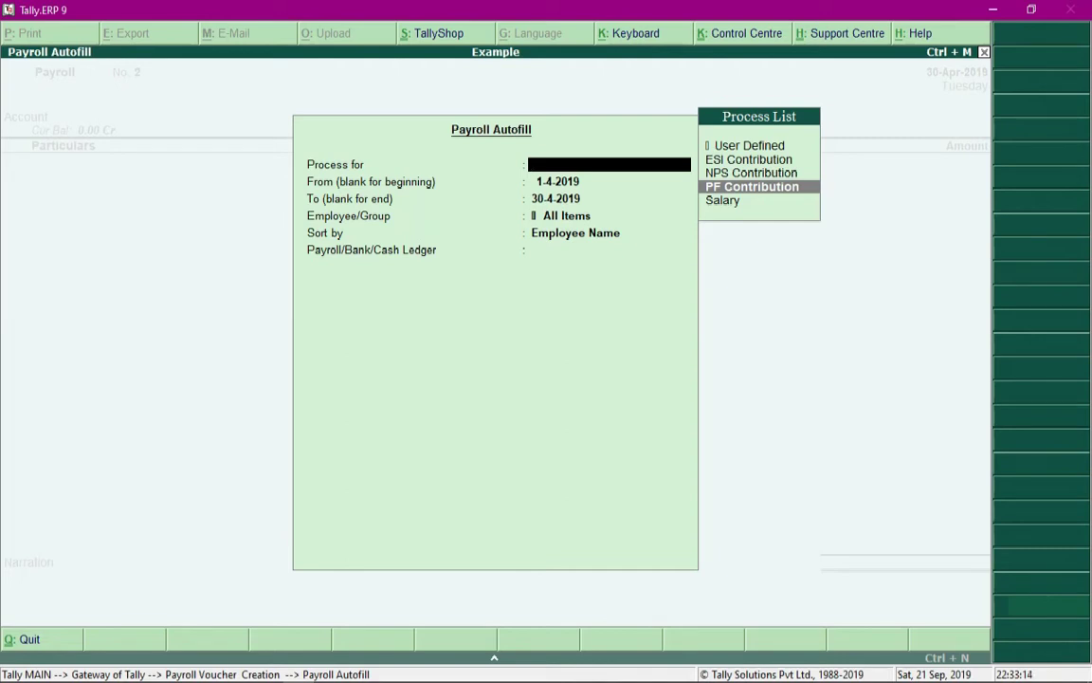
pyautogui.press('Return')
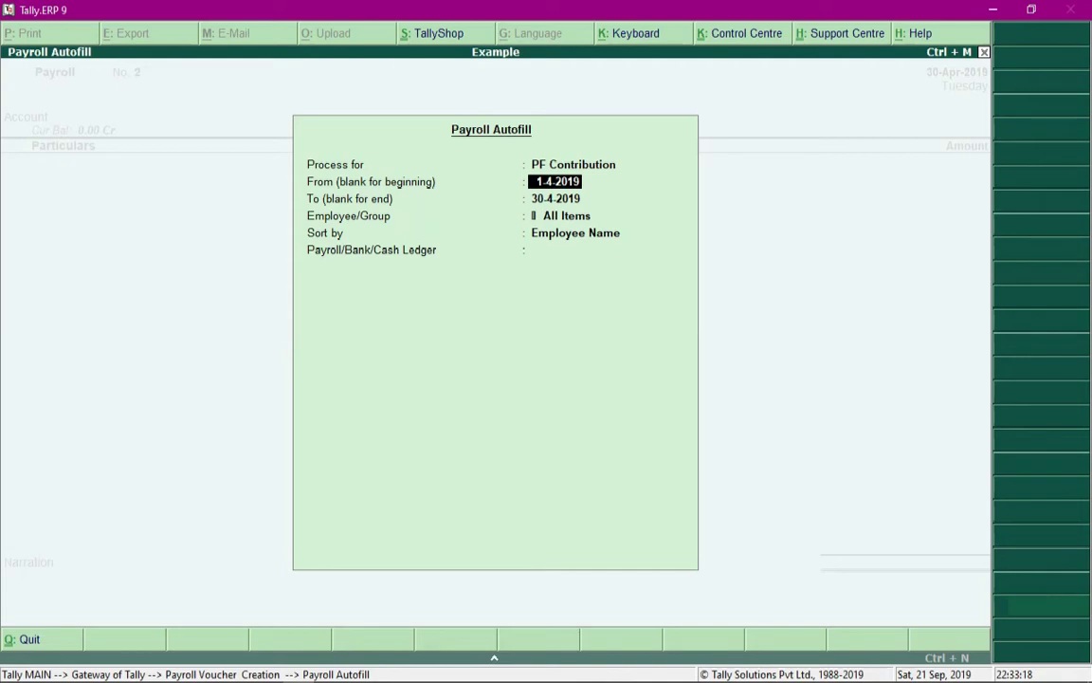
# Keep the 1-4-2019 to 30-4-2019 dates, select the Sales group, and sort by Employee Name.
pyautogui.press('Return')
pyautogui.press('Return')
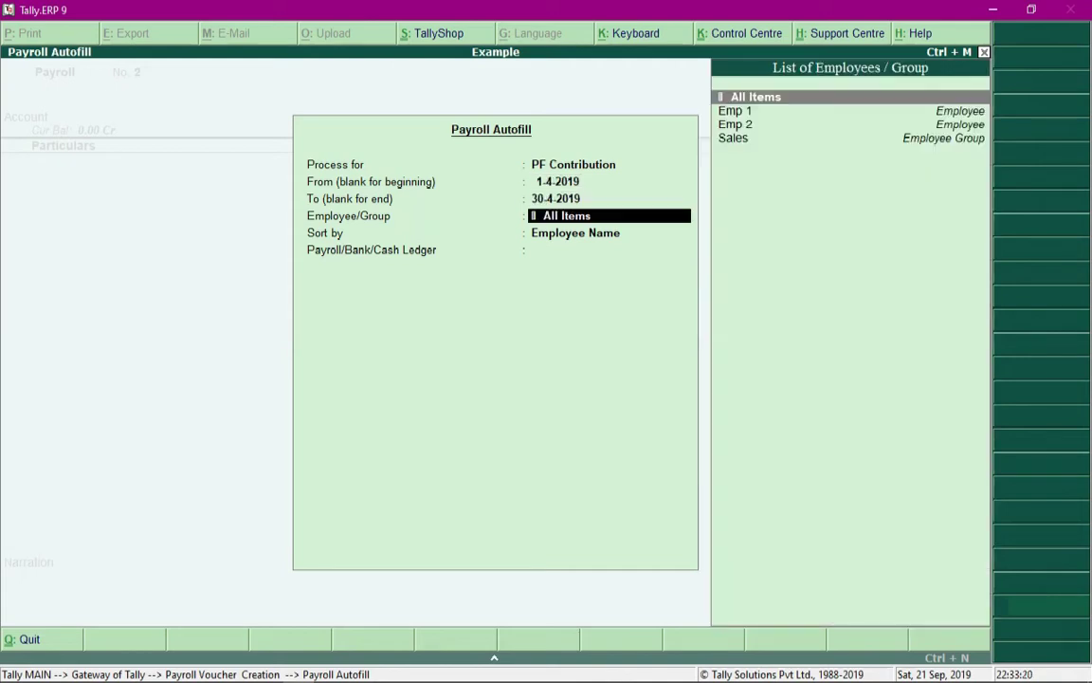
pyautogui.press('Down')
pyautogui.press('Down')
pyautogui.press('Down')
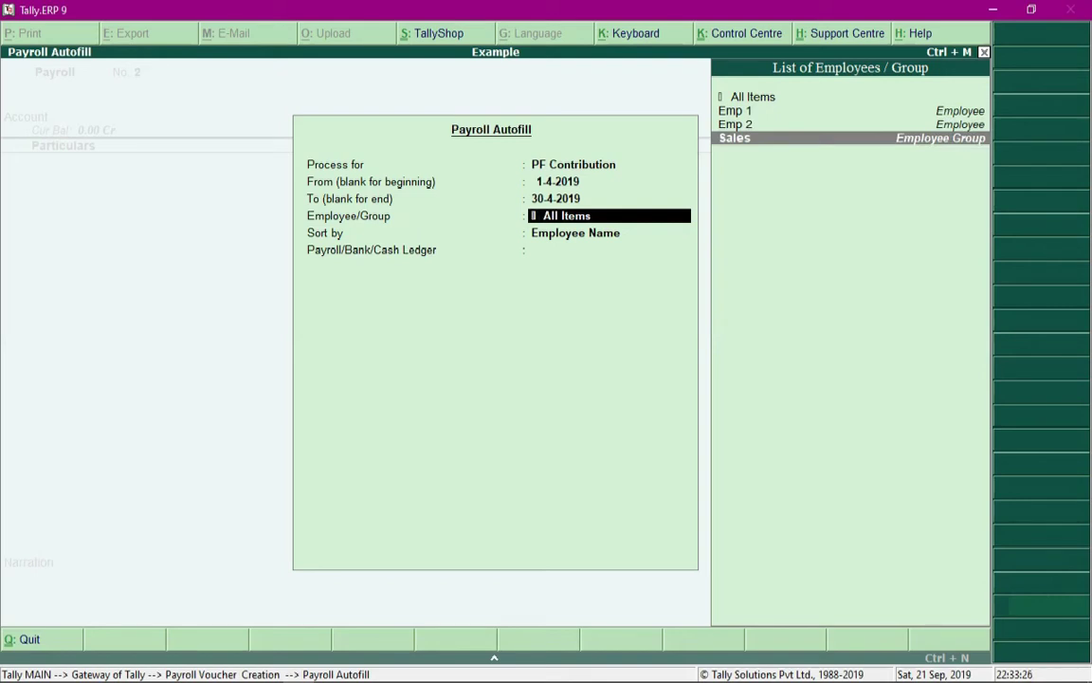
pyautogui.press('Return')
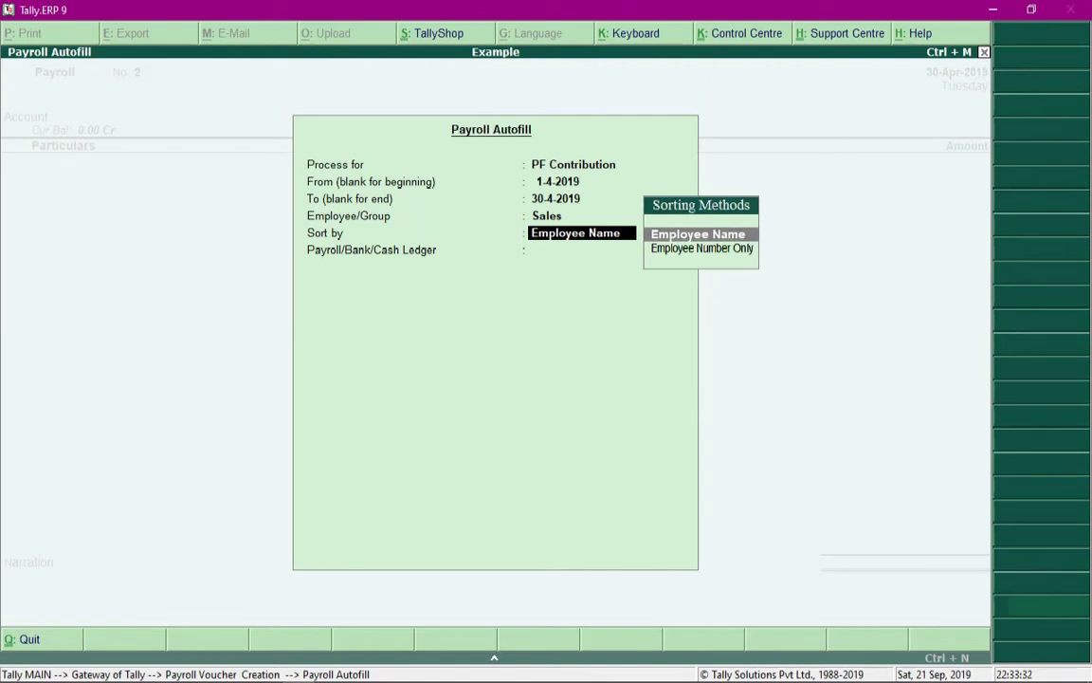
pyautogui.press('Return')
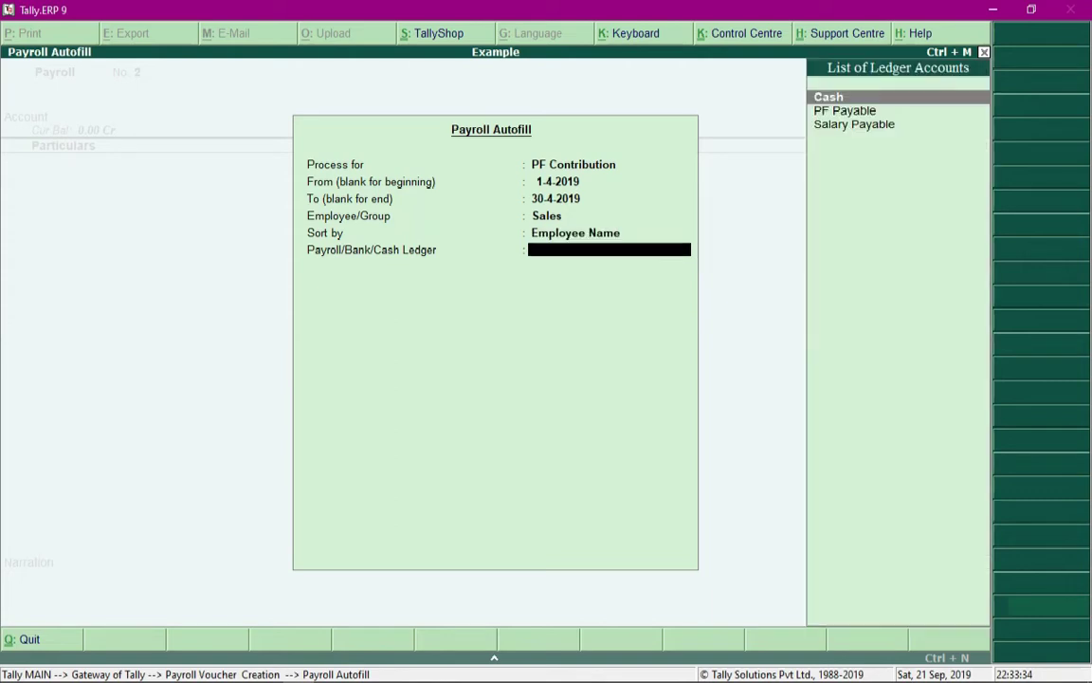
# Create the 'PF Payable' pay head with type Not Applicable under Current Liabilities and save it.
pyautogui.press('Down')
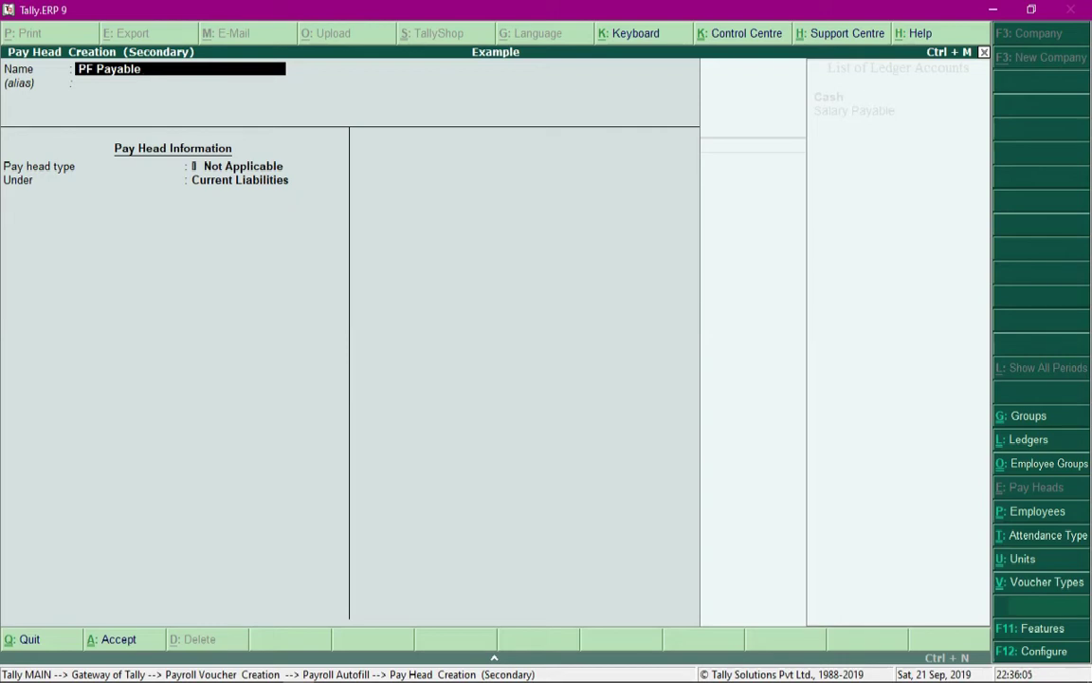
pyautogui.press('Return')
pyautogui.press('Return')
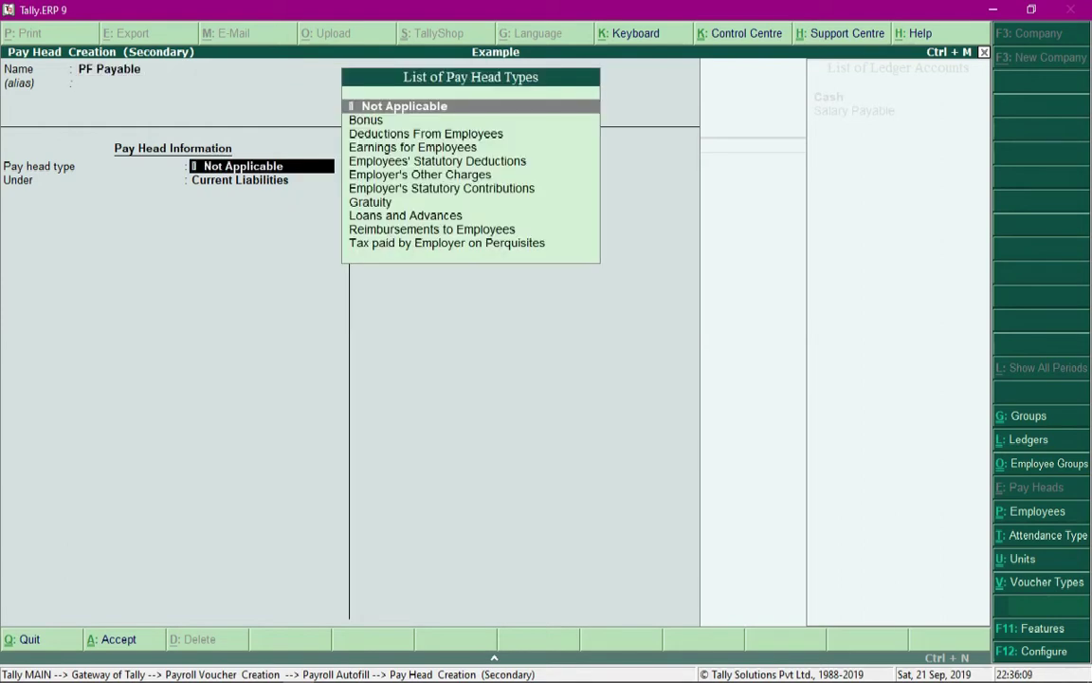
pyautogui.press('Return')
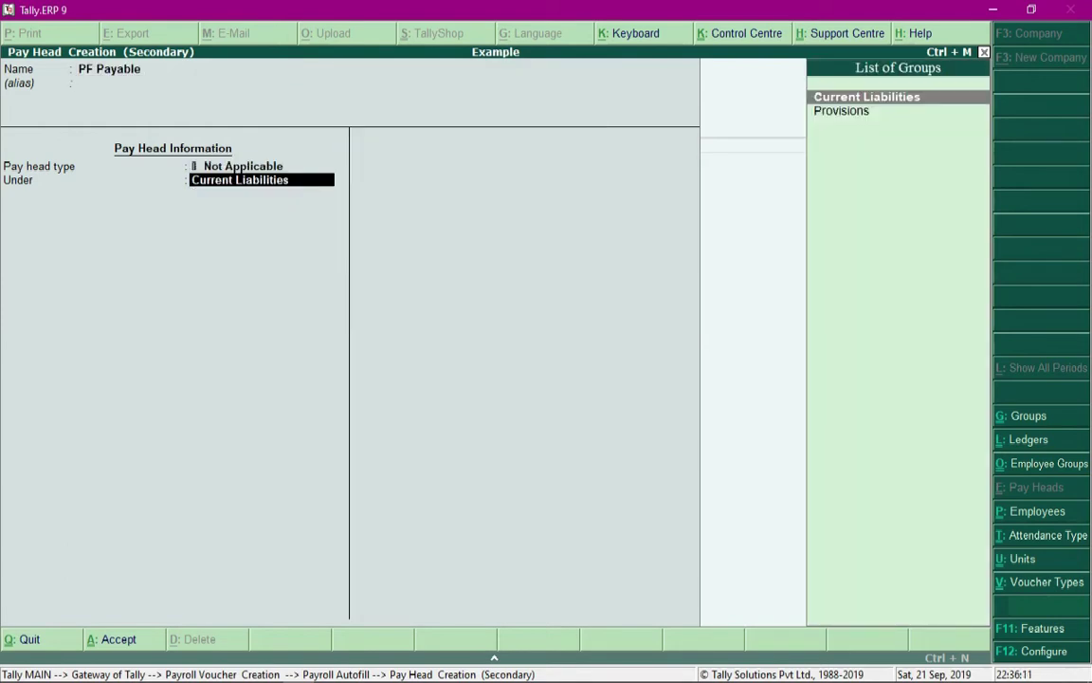
pyautogui.press('Return')
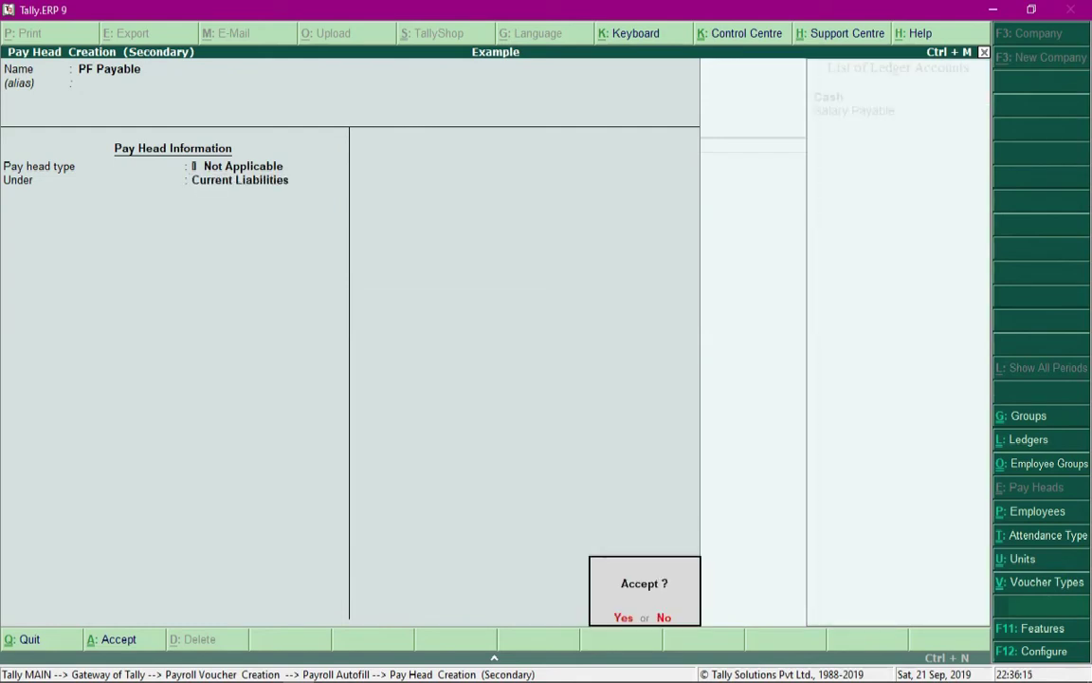
pyautogui.press('Return')
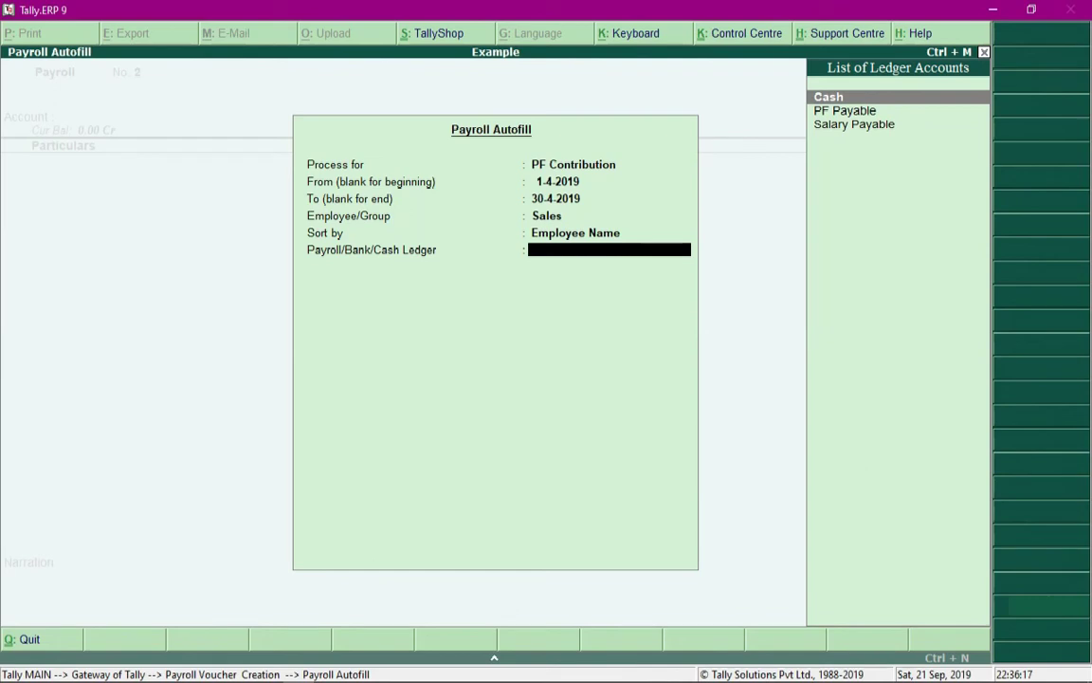
# Use PF Payable as the ledger to autofill Emp 1 and Emp 2's EPS and EPF amounts.
pyautogui.press('Down')
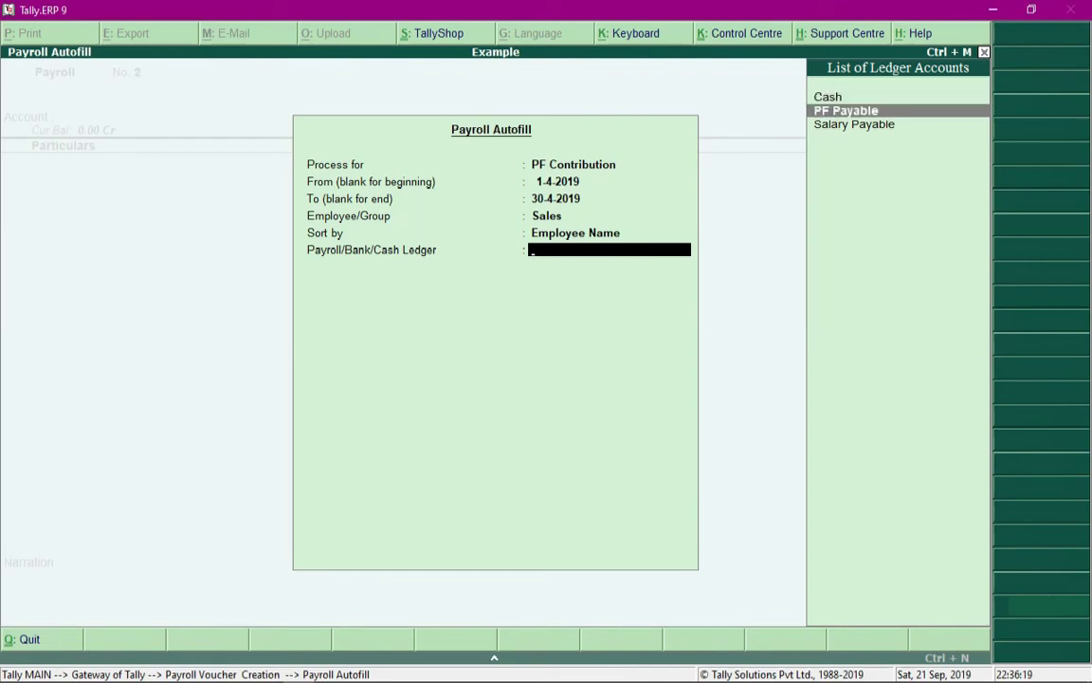
pyautogui.press('Return')
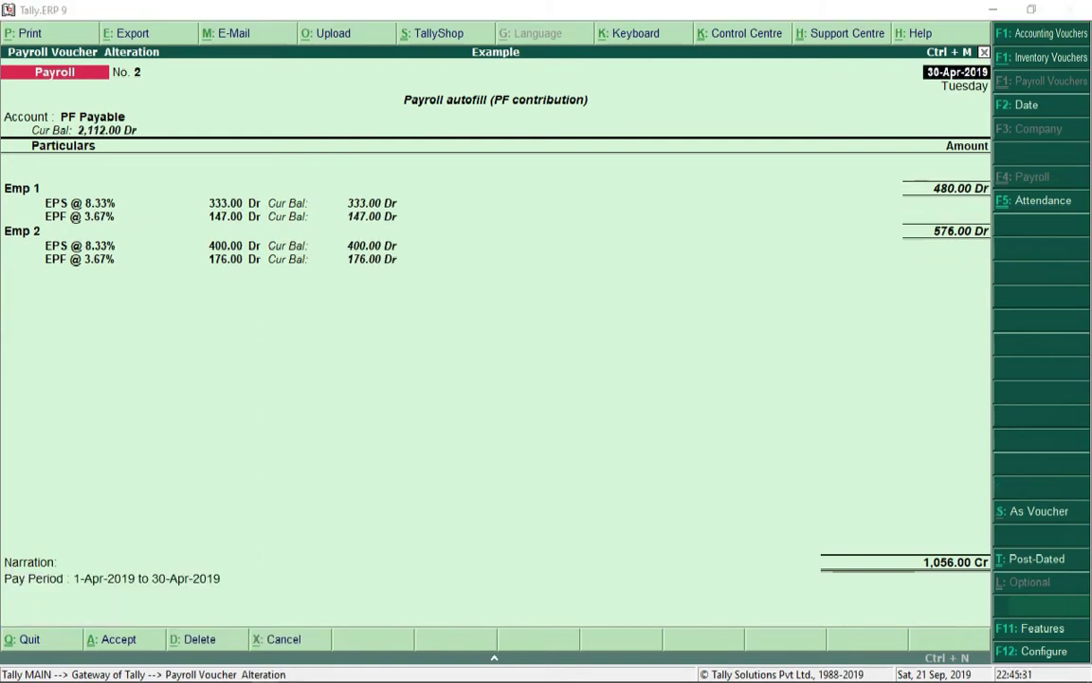
# Reopen payroll voucher No. 2 and step through Emp 1's EPS and EPF lines unchanged.
pyautogui.press('Return')
pyautogui.press('Return')
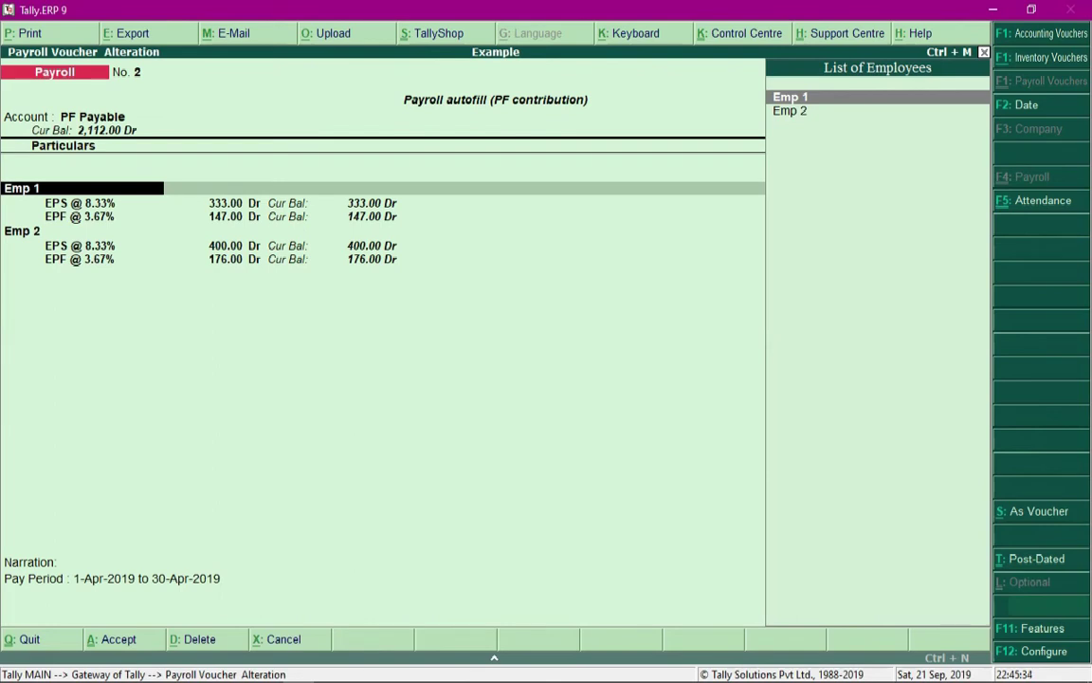
pyautogui.press('Return')
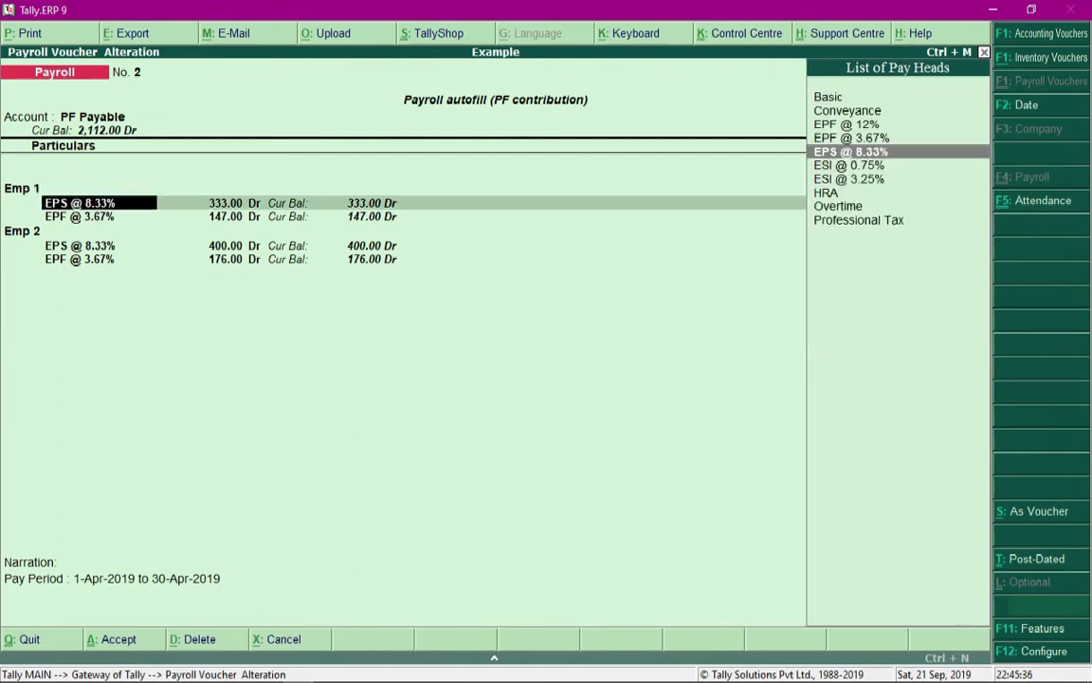
pyautogui.press('Return')
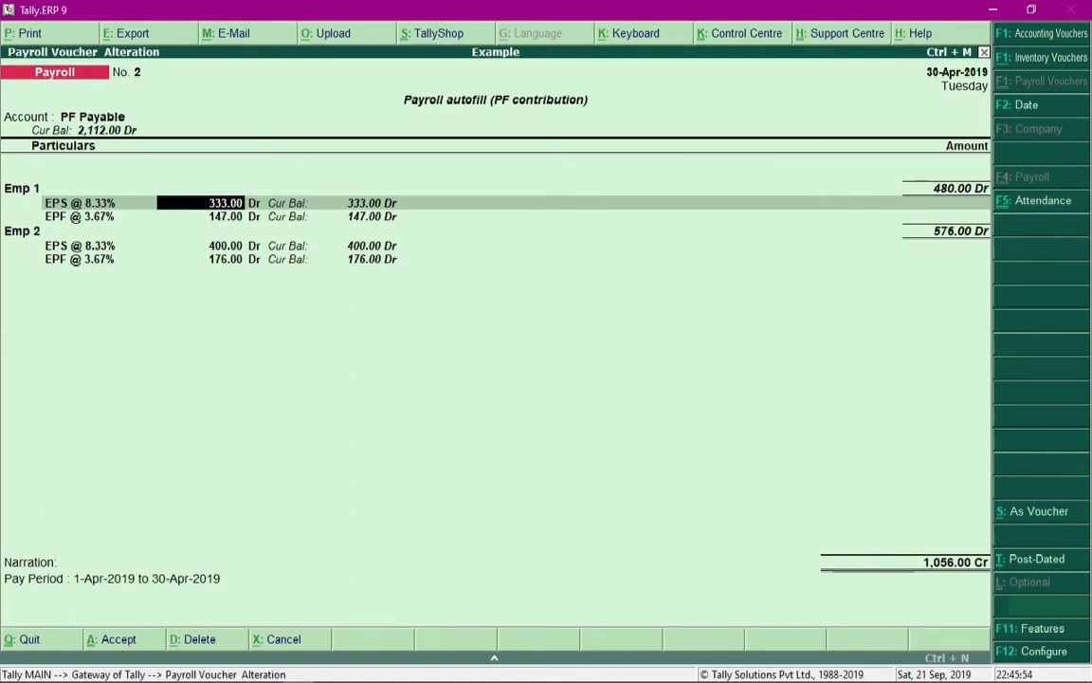
pyautogui.press('Return')
pyautogui.press('Return')
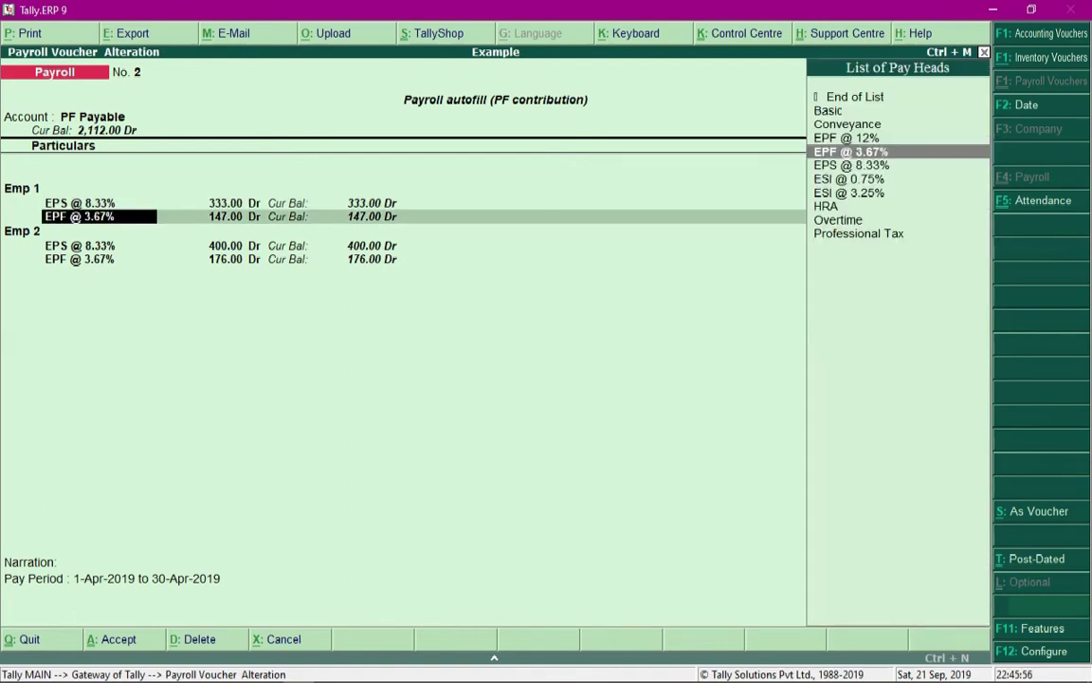
pyautogui.press('Return')
pyautogui.press('Return')
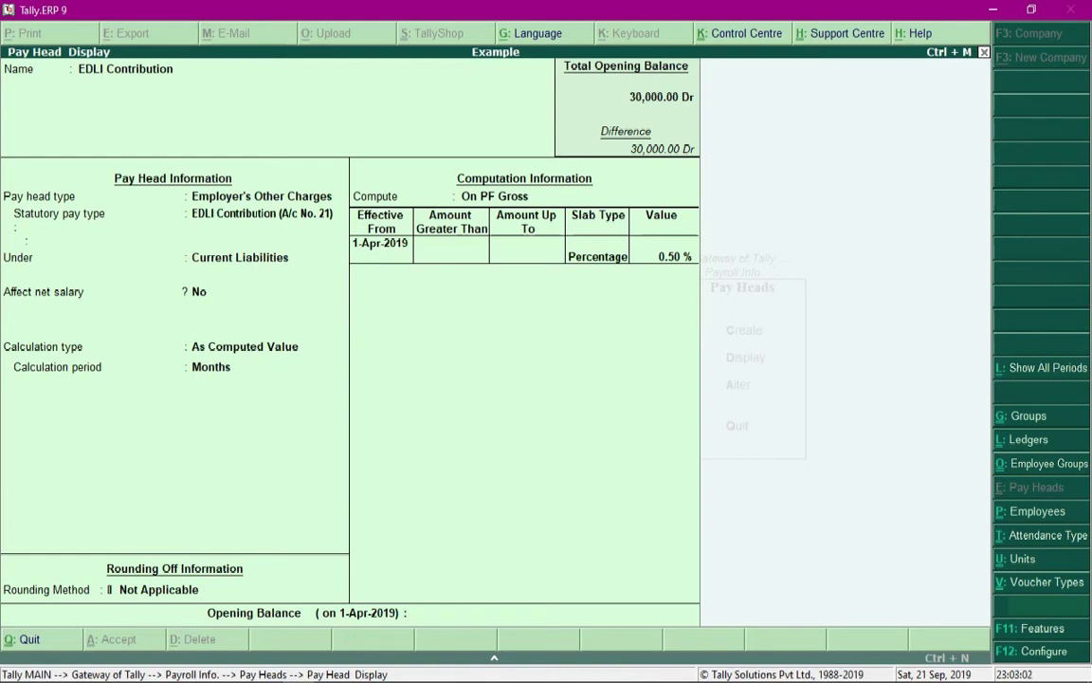
# Leave the EDLI Contribution pay head and open a new Journal voucher No. 1 from Accounting Vouchers.
pyautogui.press('Escape')
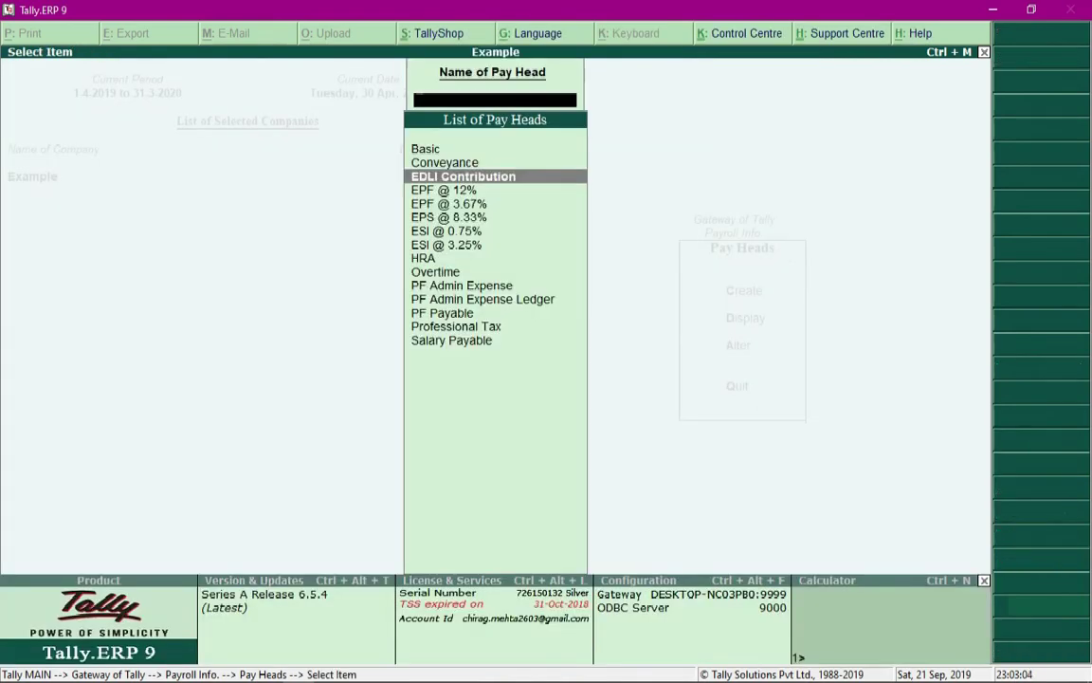
pyautogui.press('Escape')
pyautogui.press('Escape')
pyautogui.press('Escape')
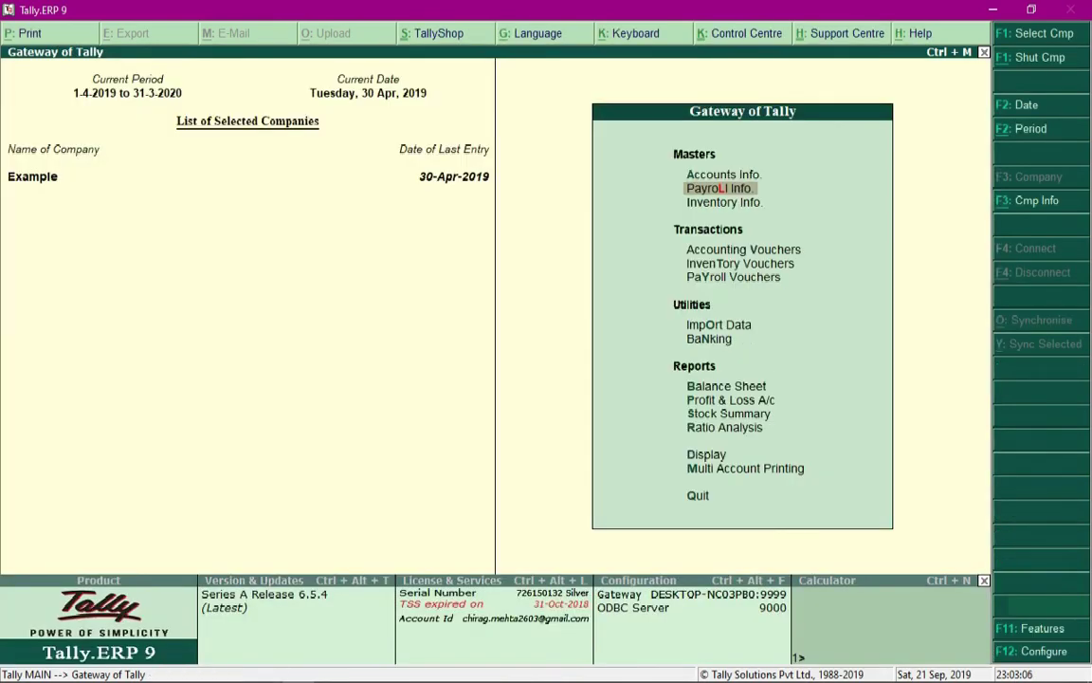
pyautogui.press('Down')
pyautogui.press('Down')
pyautogui.press('Return')
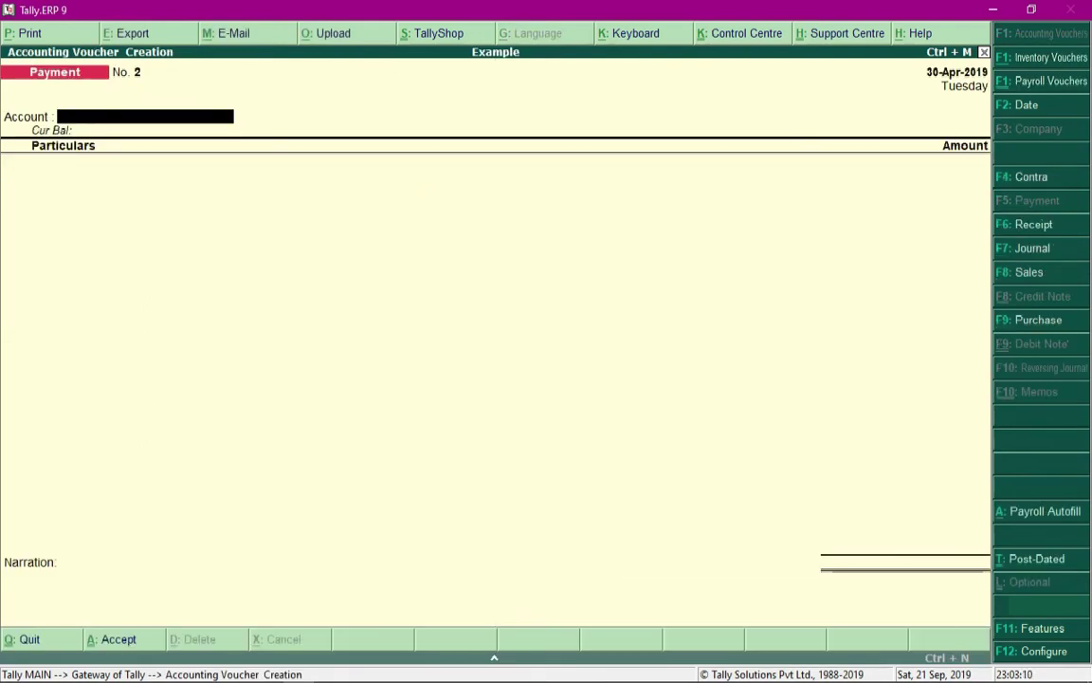
pyautogui.press('F7')
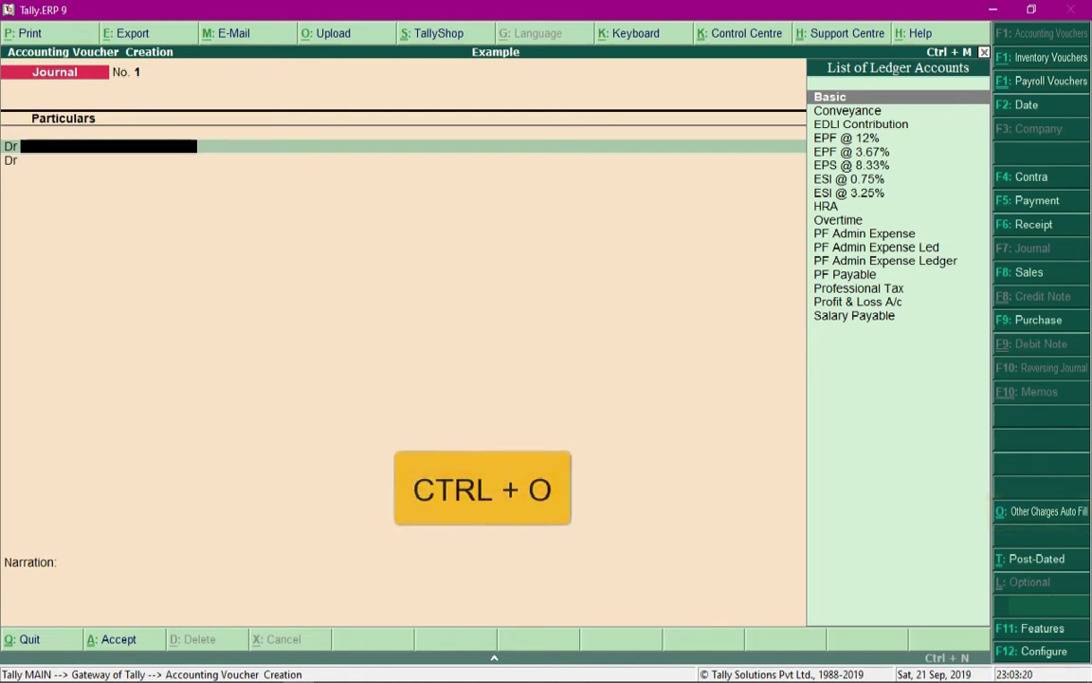
# Autofill the April 2019 Sales journal with PF Admin Expense Led, PF Admin Expense and EDLI Contribution ledgers.
pyautogui.hotkey('ctrl', 'o')
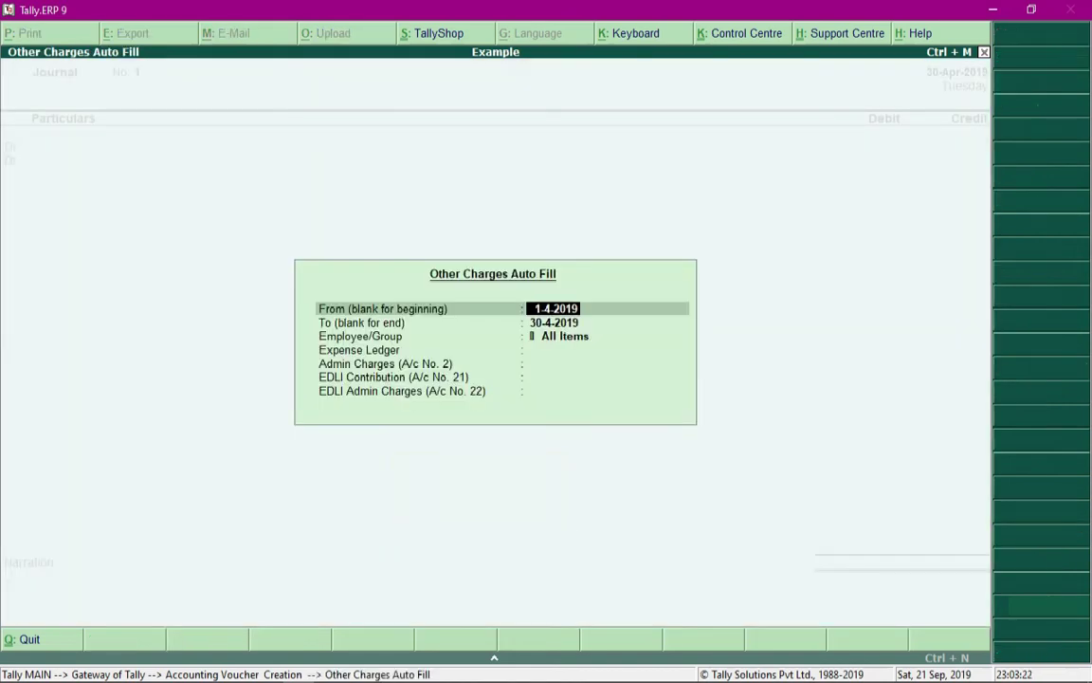
pyautogui.press('Return')
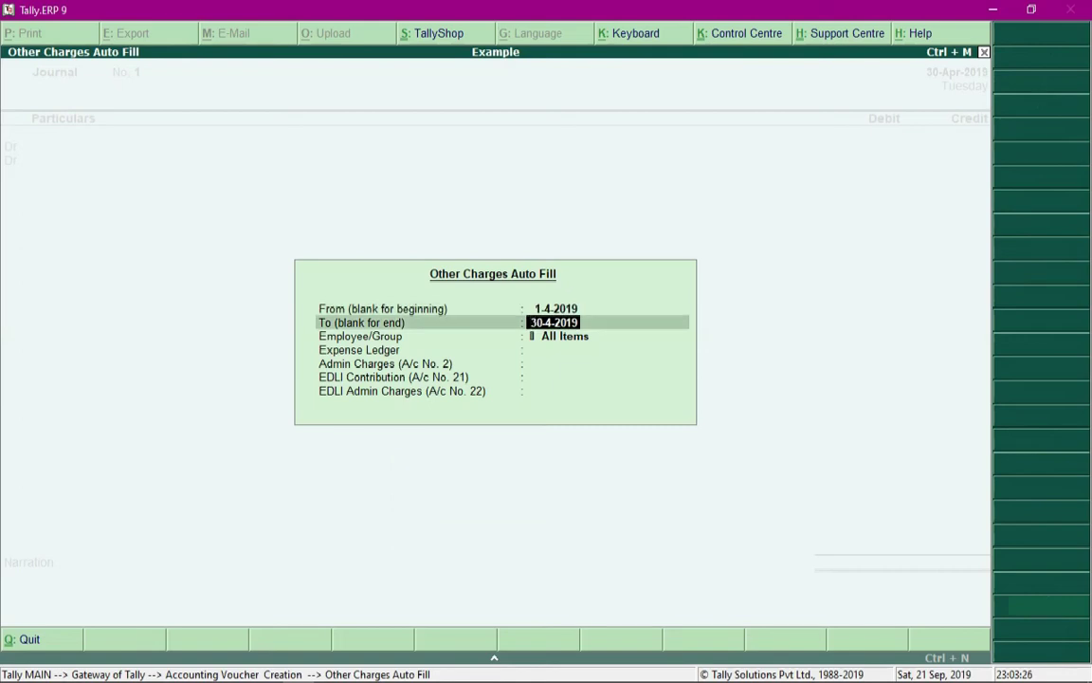
pyautogui.press('Return')
pyautogui.press('Down')
pyautogui.press('Down')
pyautogui.press('Down')
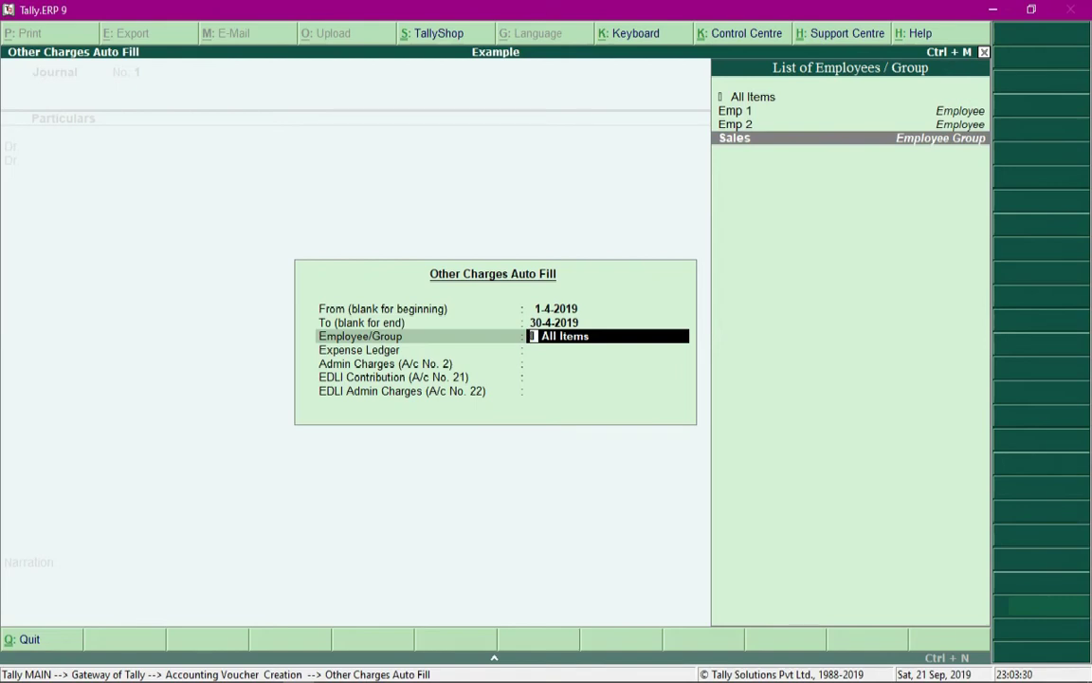
pyautogui.press('Return')
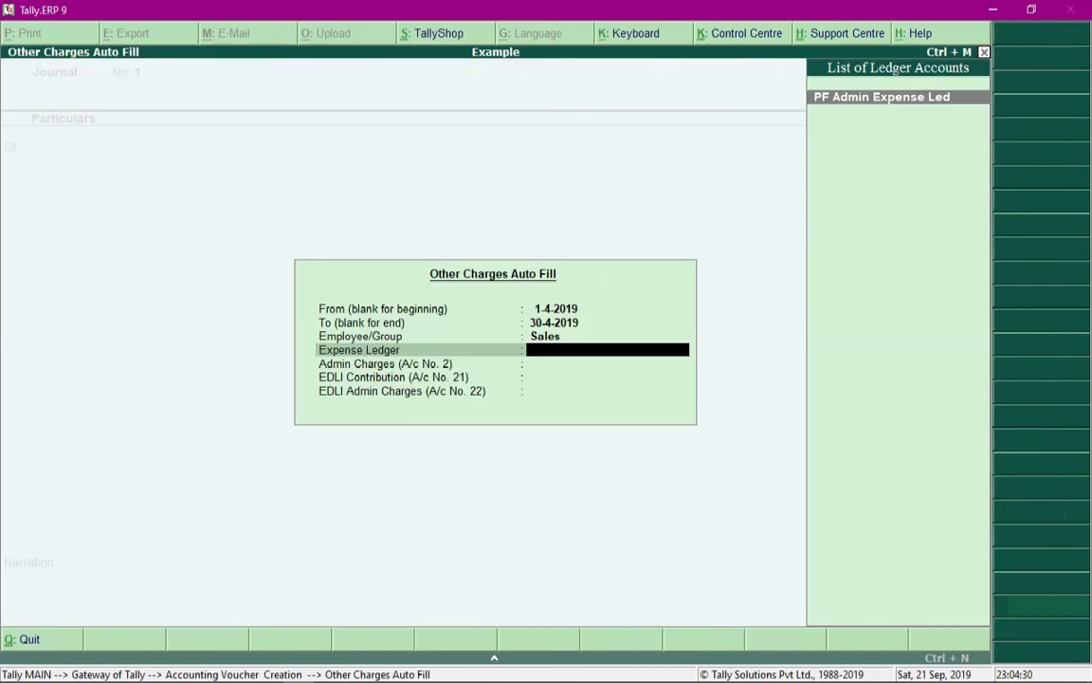
pyautogui.press('Return')
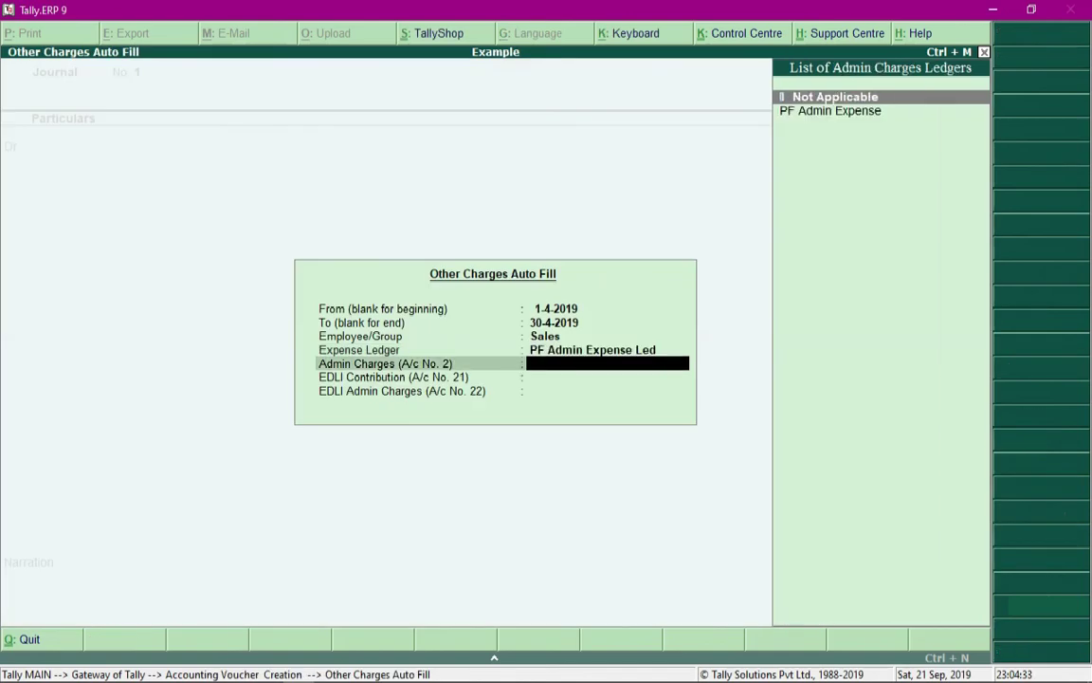
pyautogui.press('Down')
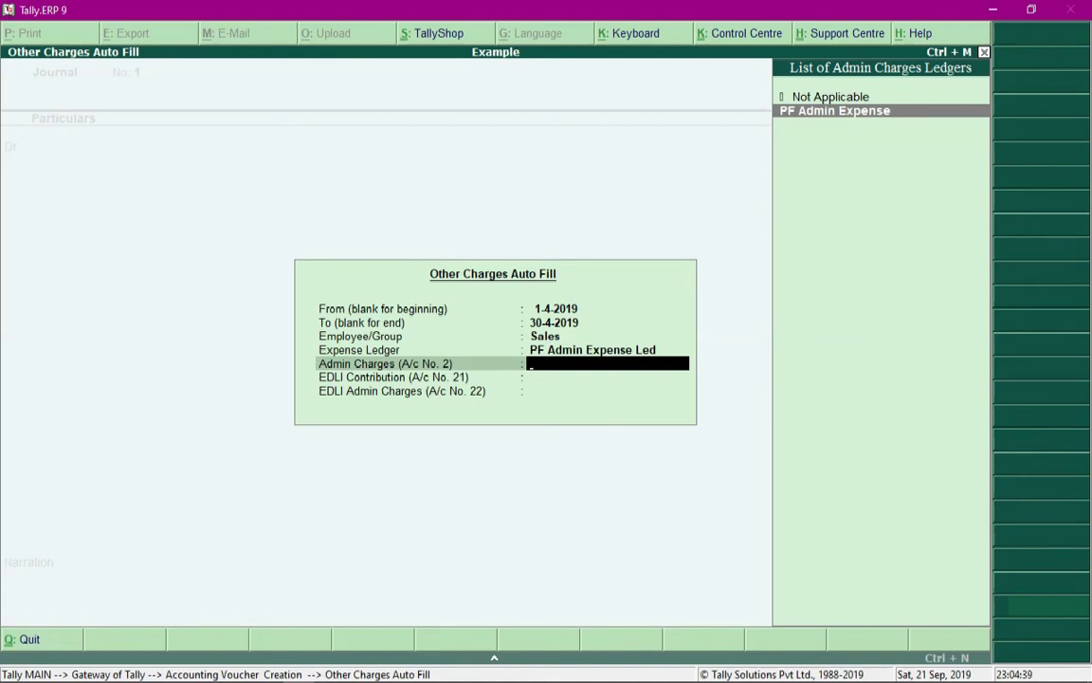
pyautogui.press('Return')
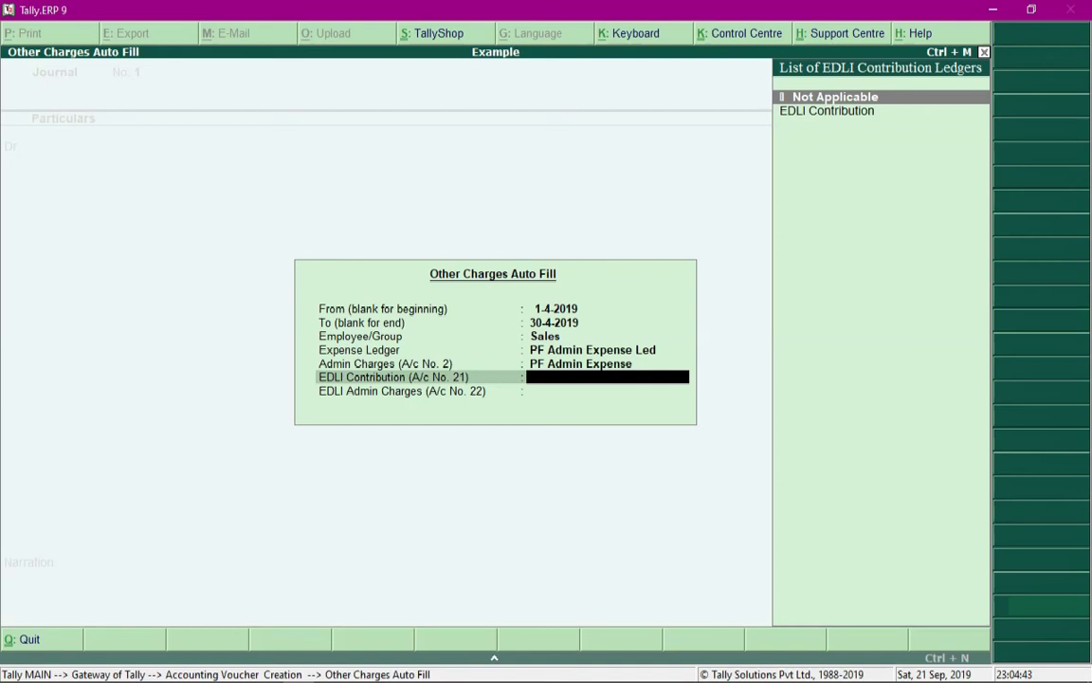
pyautogui.press('Down')
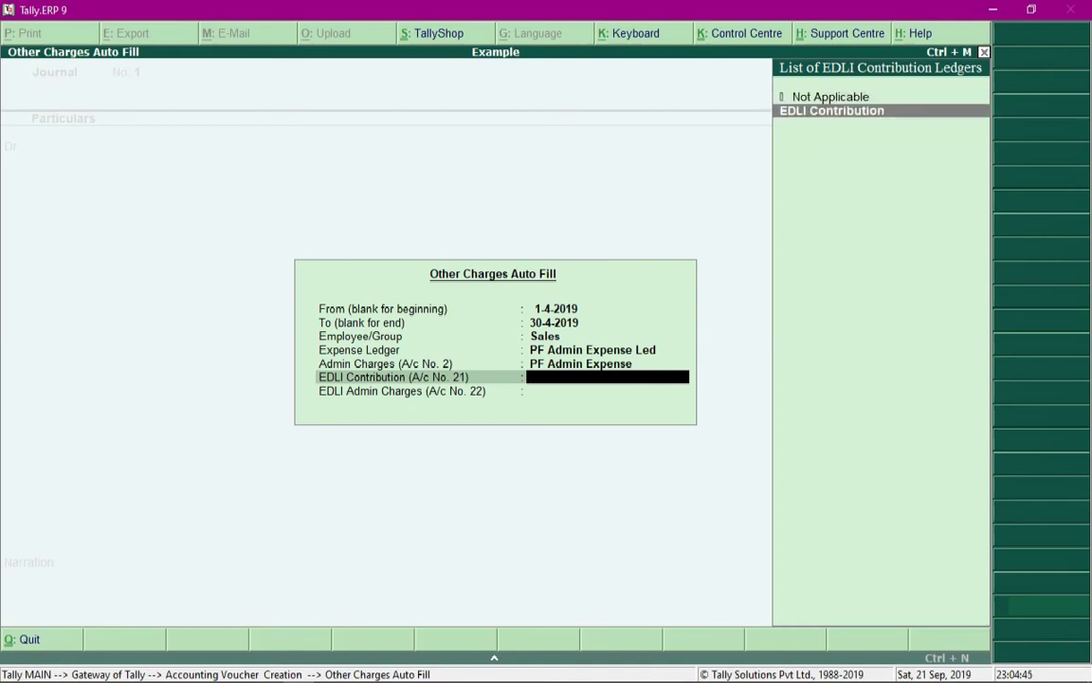
pyautogui.press('Return')
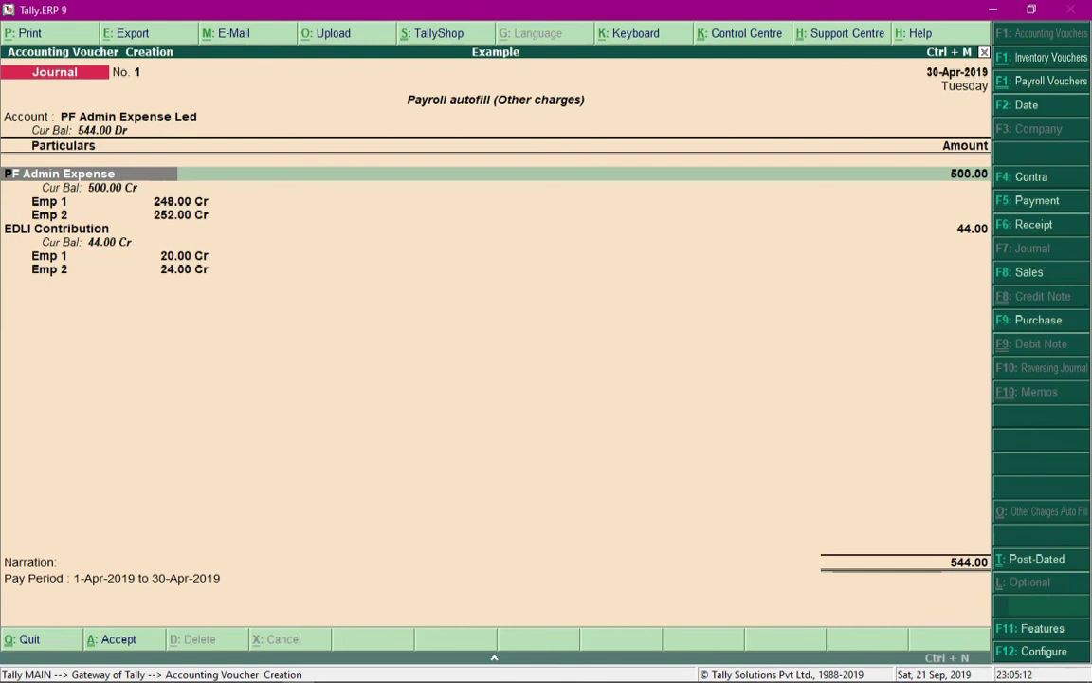
# Step through the PF Admin Expense 500.00 and EDLI Contribution 44.00 amounts of the journal.
pyautogui.press('Return')
pyautogui.press('Down')
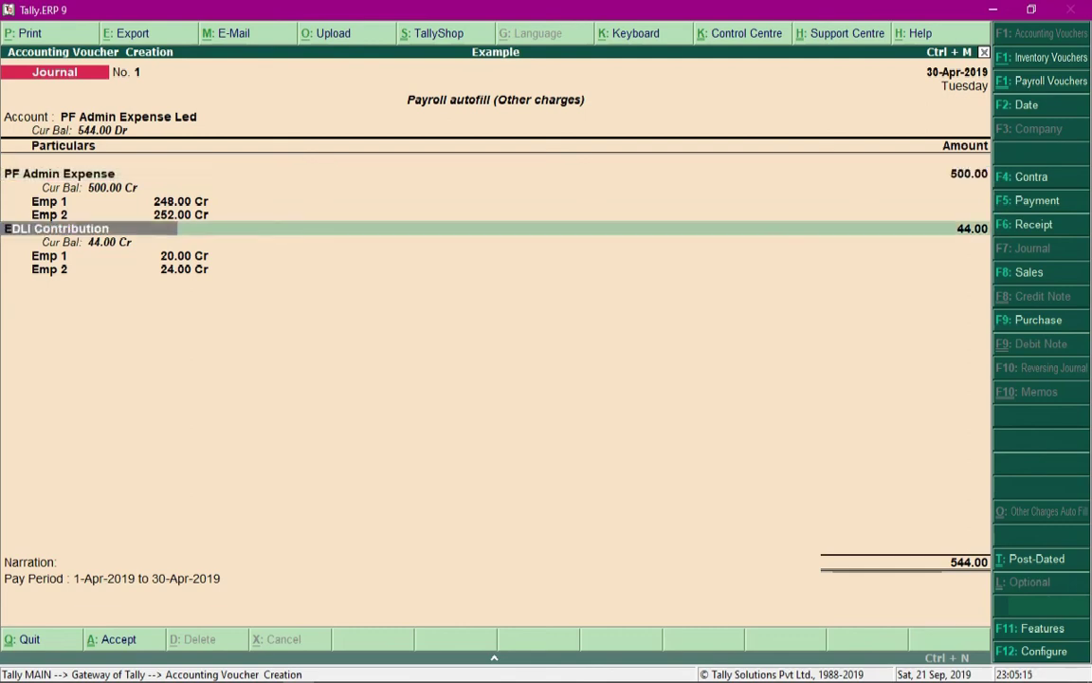
pyautogui.press('Return')
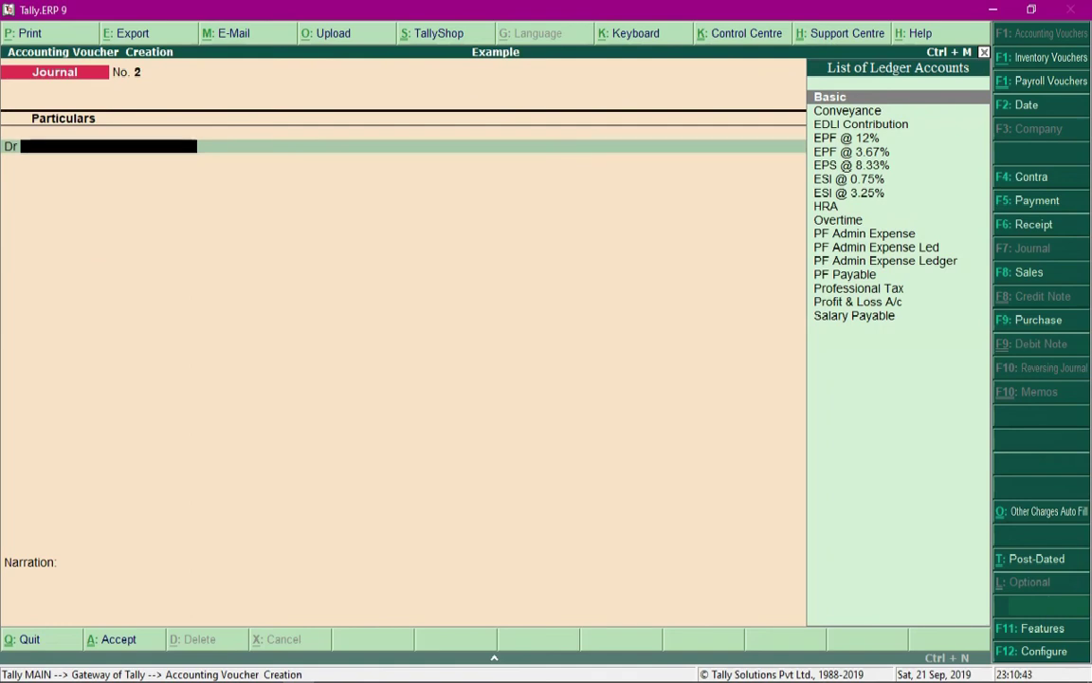
# Make the new voucher a Payment and choose PF Challan as its Payroll Autofill process.
pyautogui.press('F5')
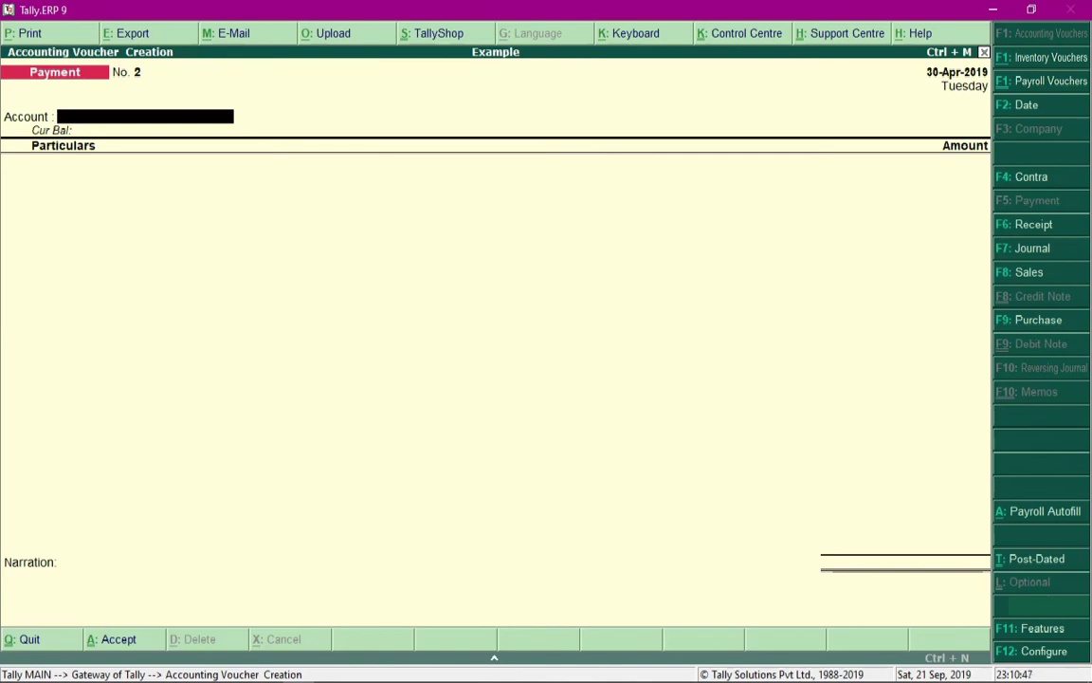
pyautogui.hotkey('alt', 'a')
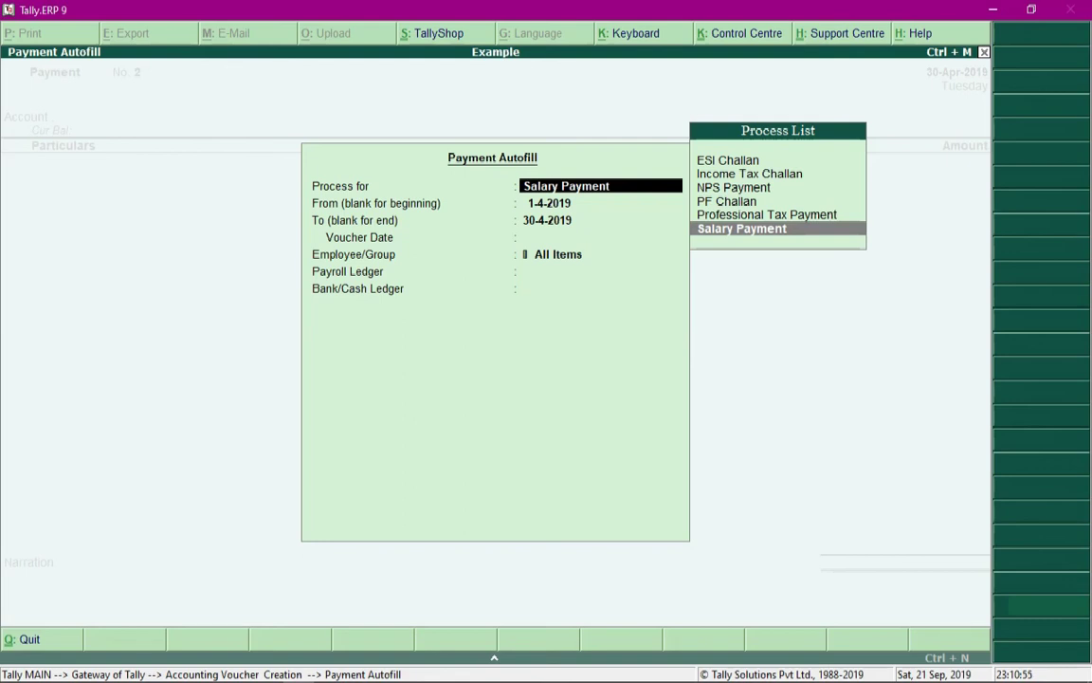
pyautogui.press('Up')
pyautogui.press('Up')
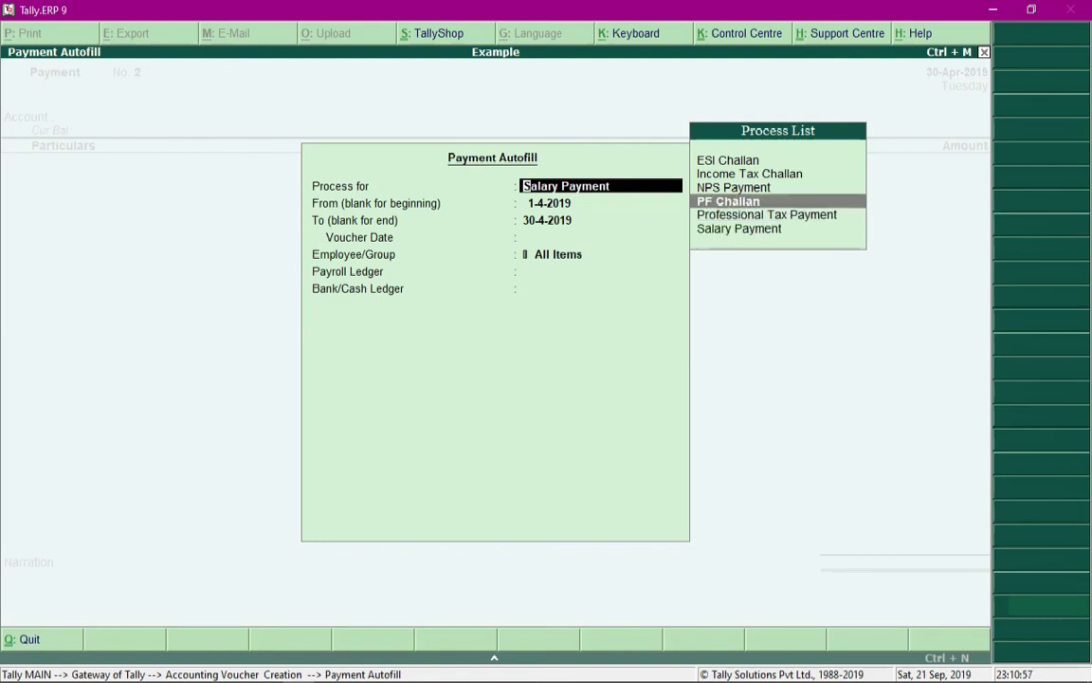
pyautogui.press('Down')
pyautogui.press('Down')
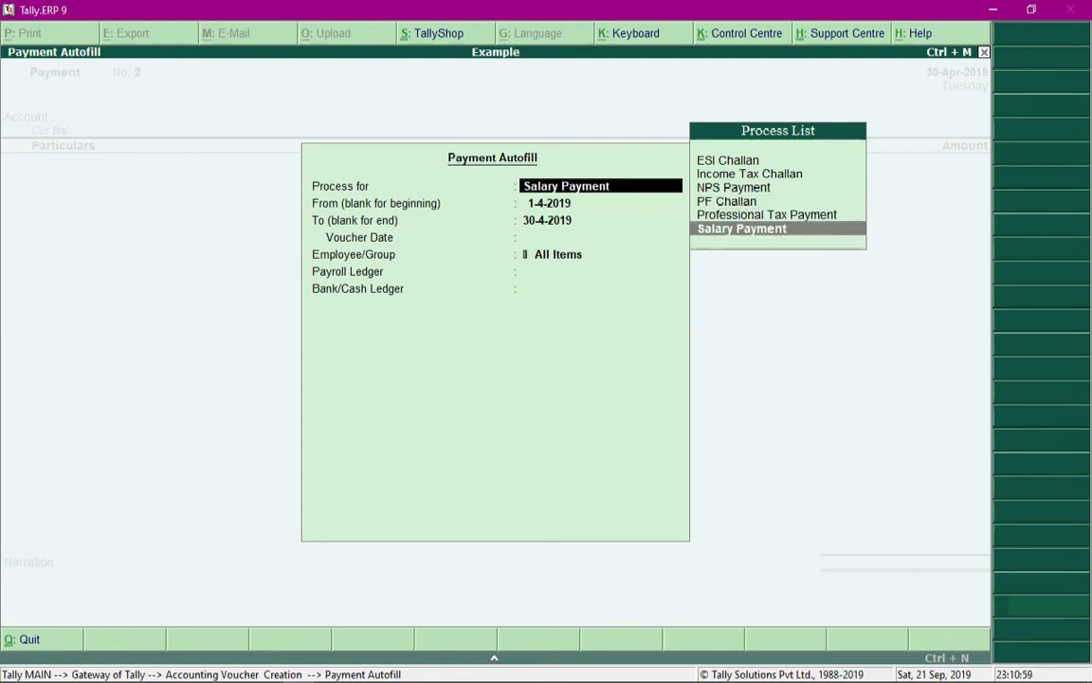
pyautogui.press('Up')
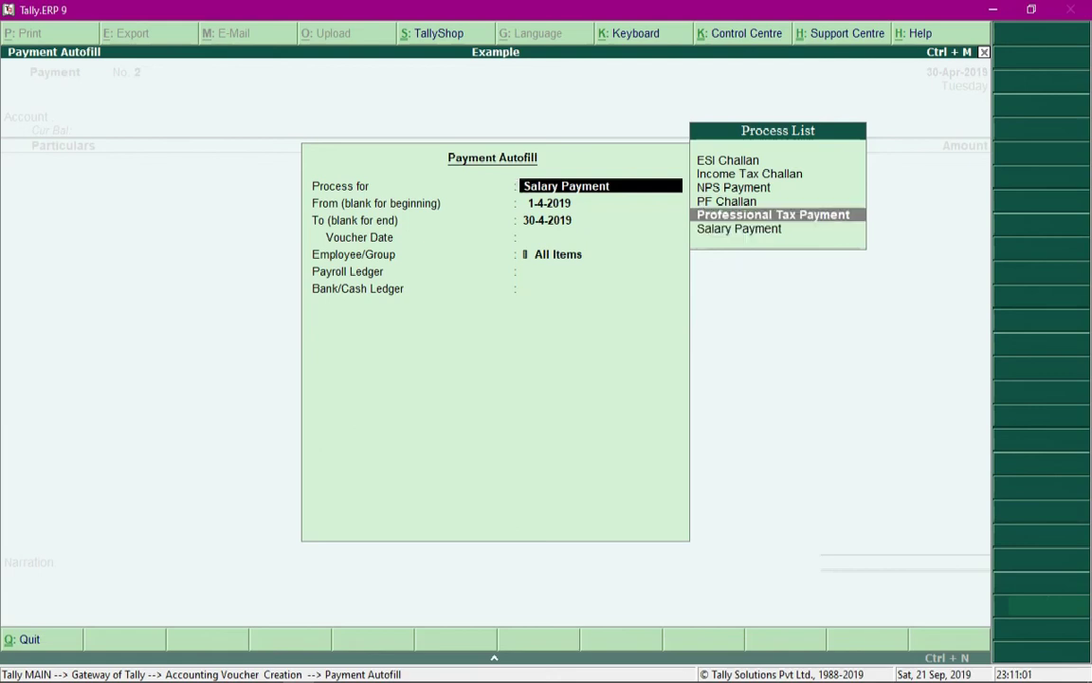
pyautogui.press('Up')
pyautogui.press('Return')
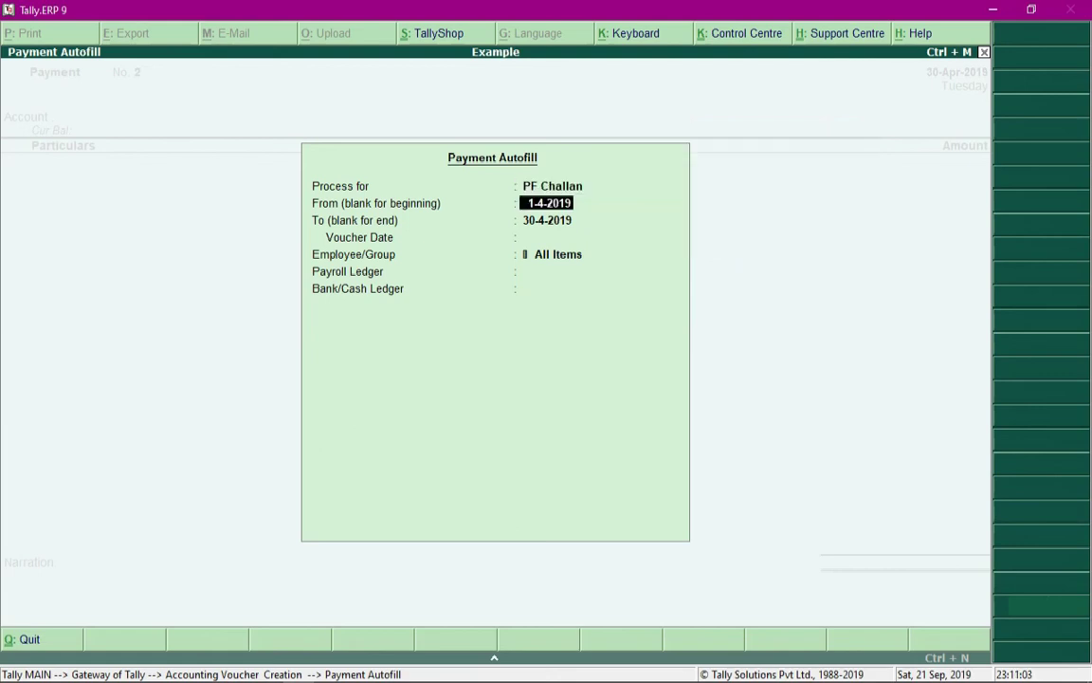
# Fill the challan for 1-4-2019 to 30-4-2019, Sales group, PF Payable ledger, paid from Cash.
pyautogui.press('Return')
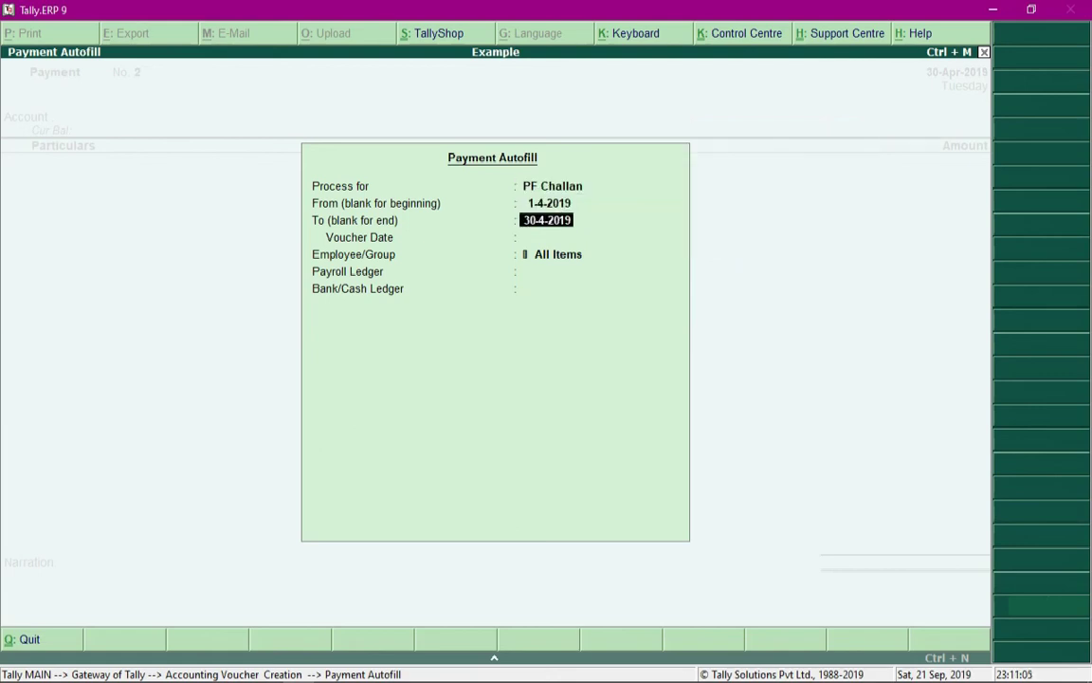
pyautogui.press('Return')
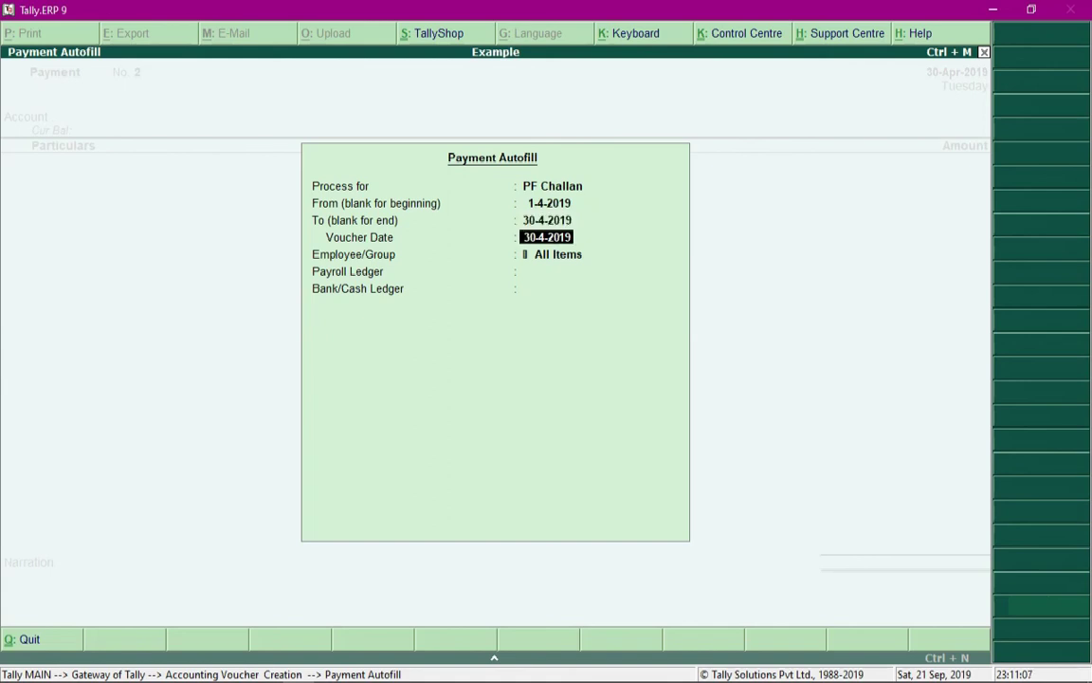
pyautogui.press('Return')
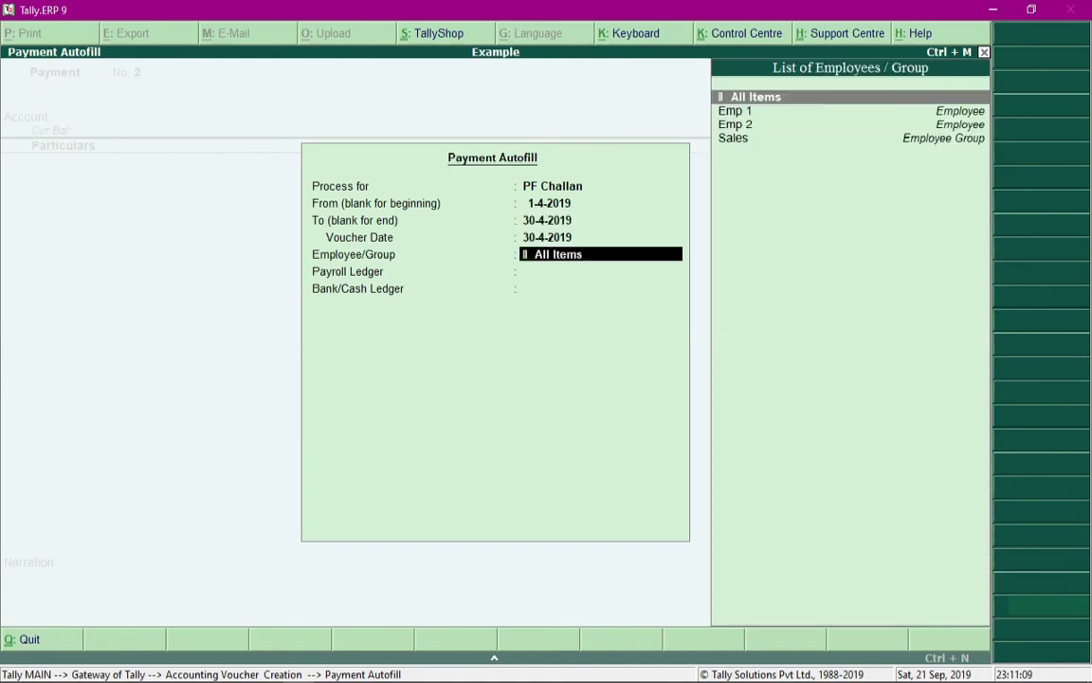
pyautogui.press('Down')
pyautogui.press('Down')
pyautogui.press('Down')
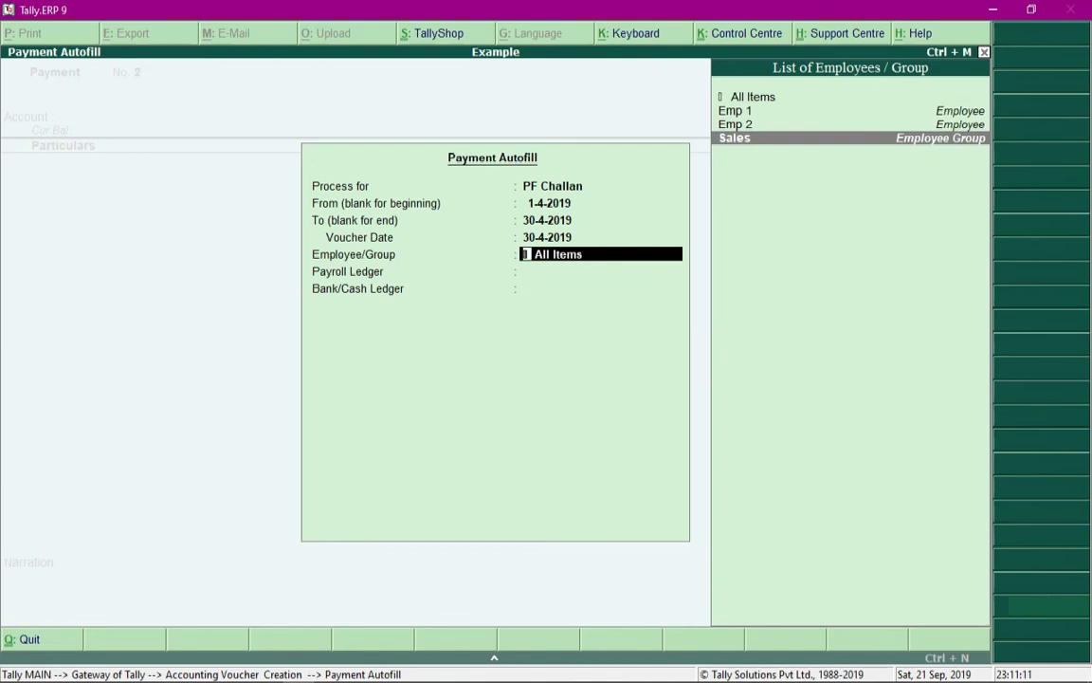
pyautogui.press('Return')
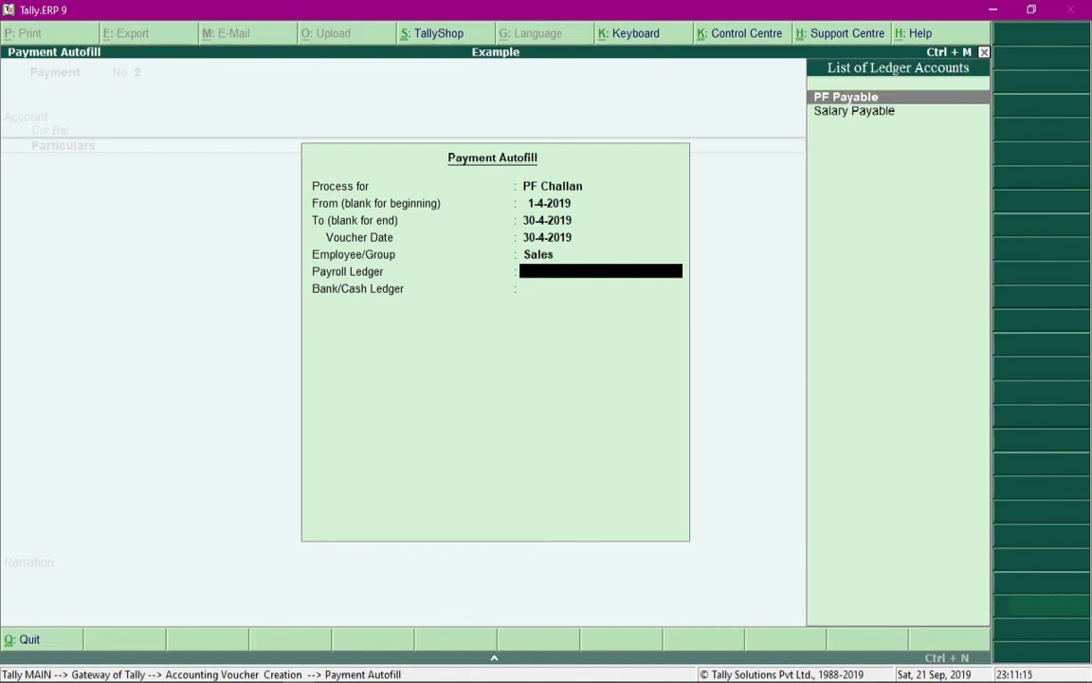
pyautogui.press('Return')
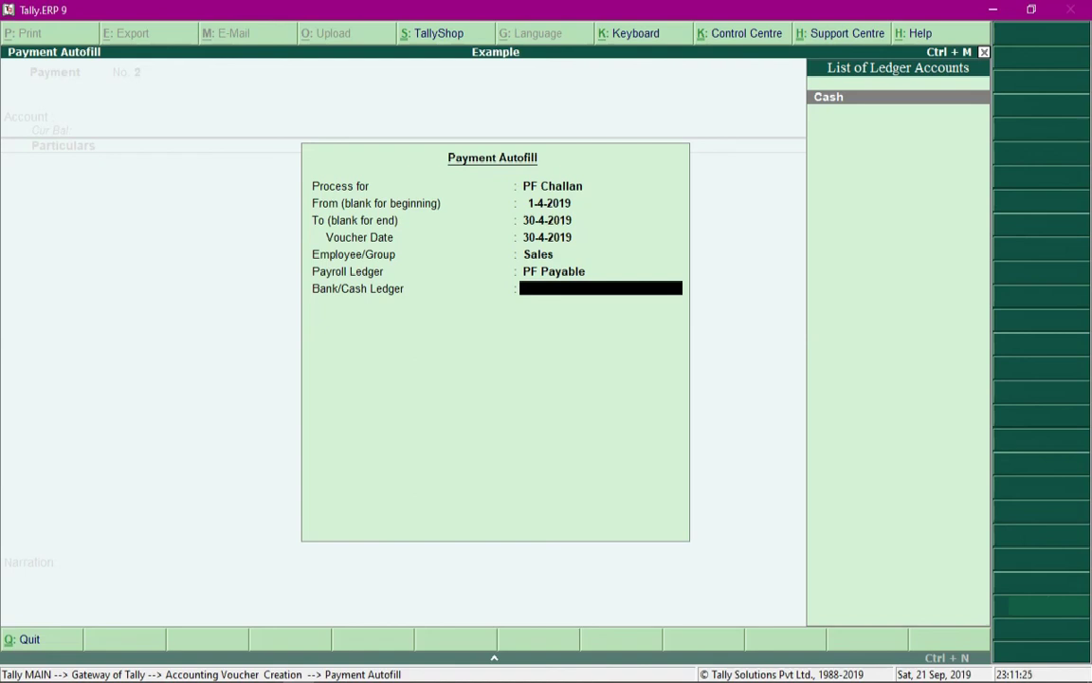
pyautogui.press('Return')
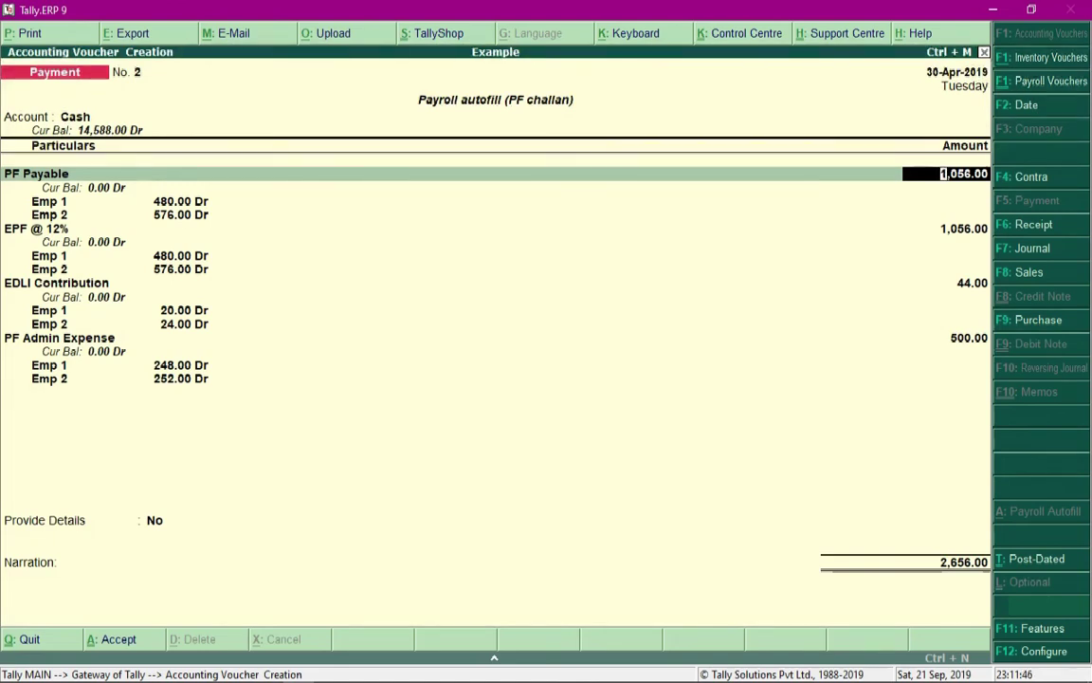
# Review the payment lines: PF Payable and EPF 1,056.00, EDLI 44.00, PF Admin 500.00.
pyautogui.press('Return')
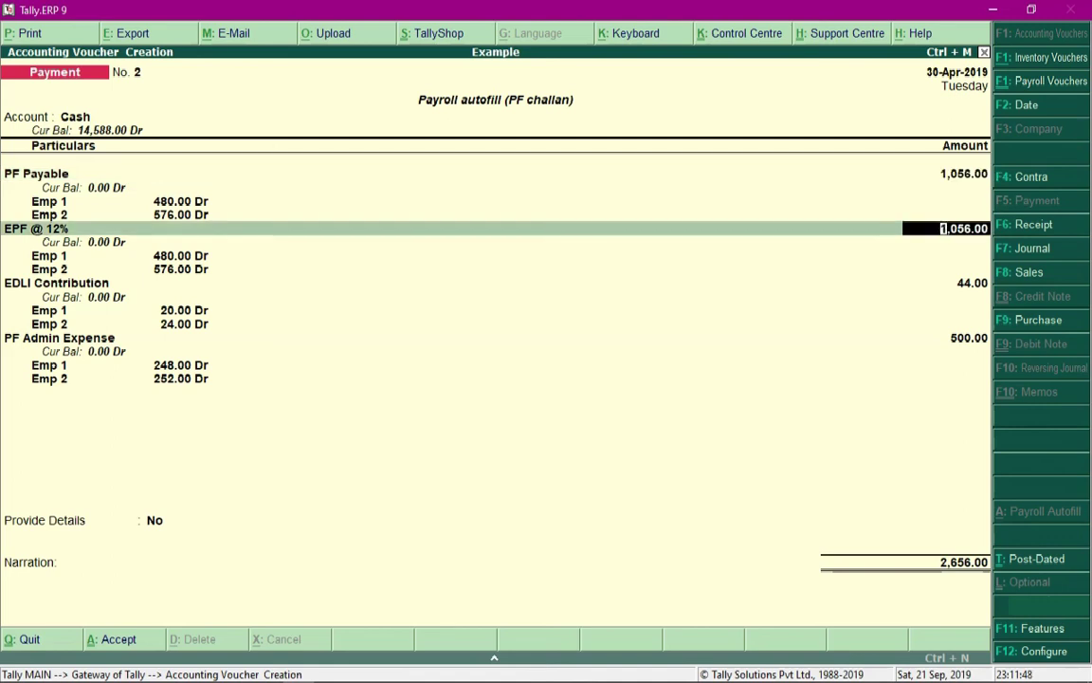
pyautogui.press('Up')
pyautogui.press('Return')
pyautogui.press('Down')
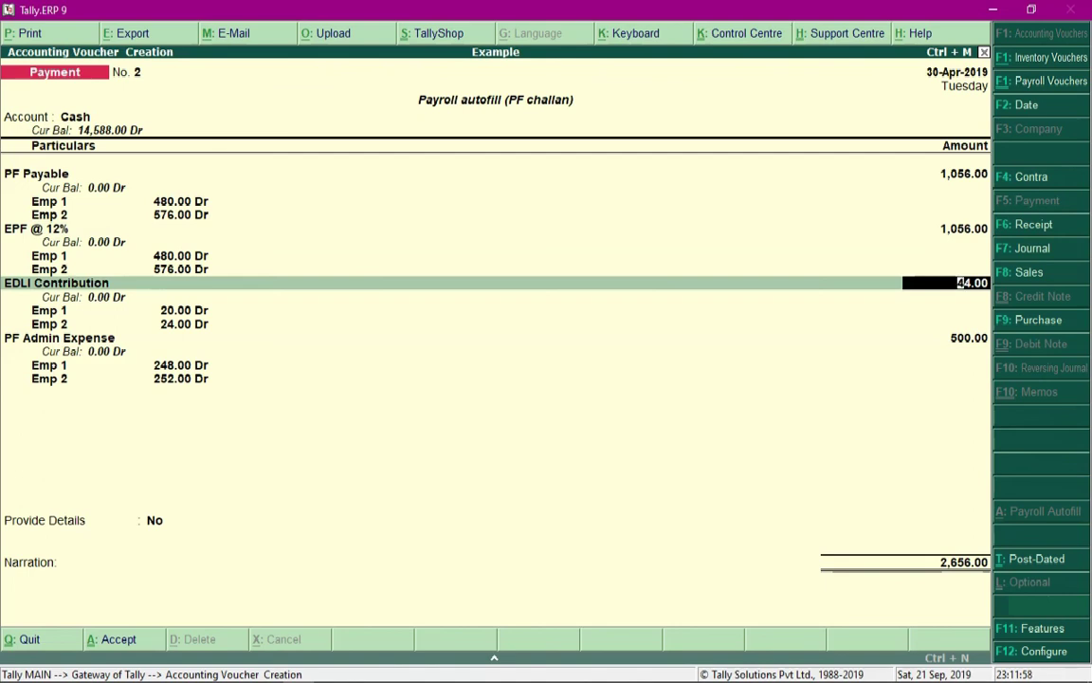
pyautogui.click(967, 338)
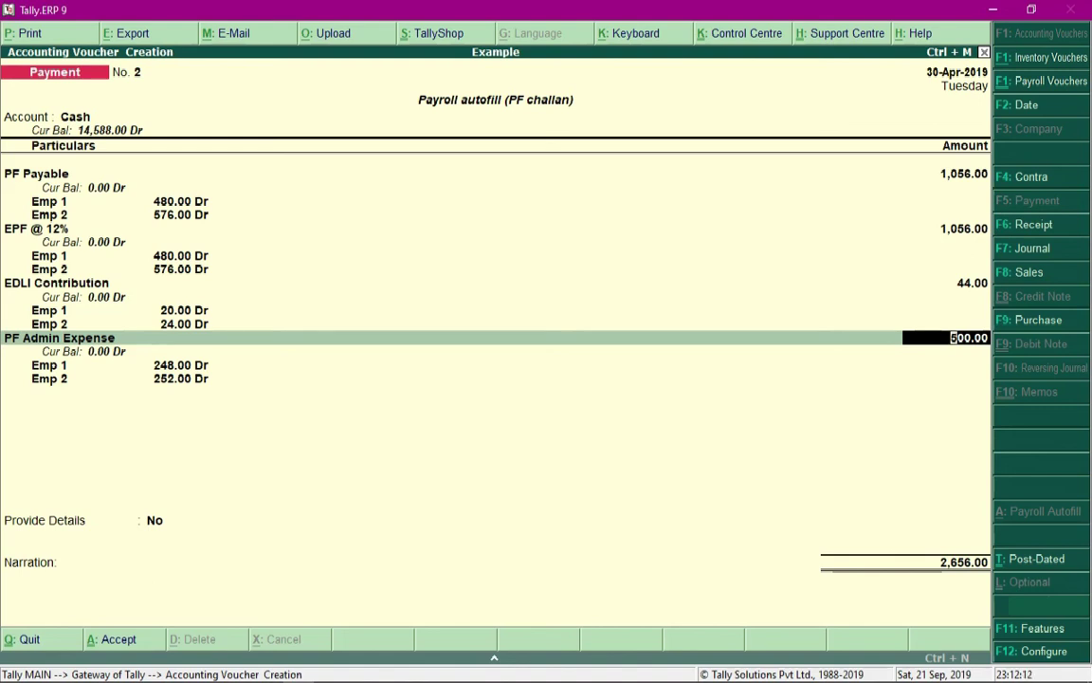
# Print the payment voucher to preview and zoom into the April 2019 PF Combined Challan.
pyautogui.click(27, 33)
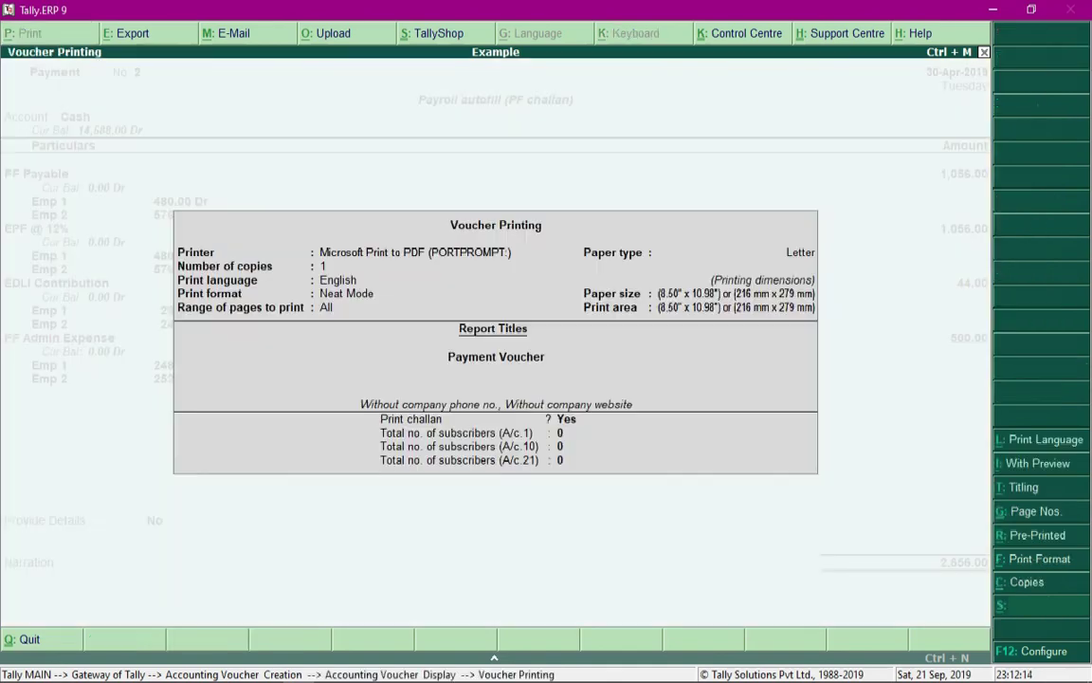
pyautogui.press('Return')
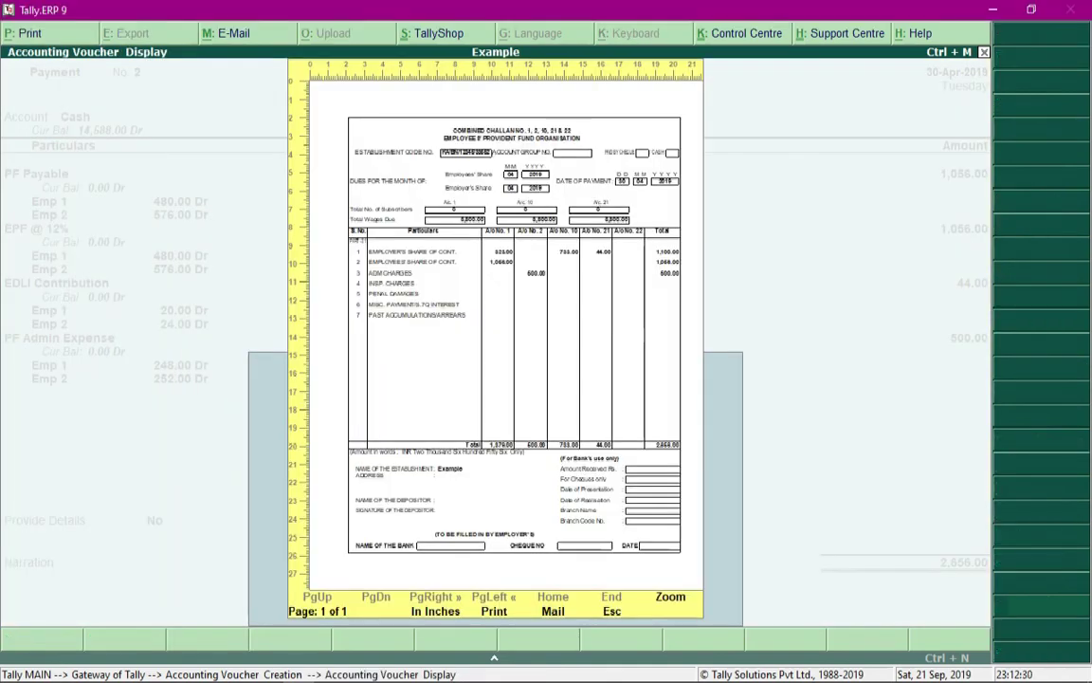
pyautogui.click(670, 597)
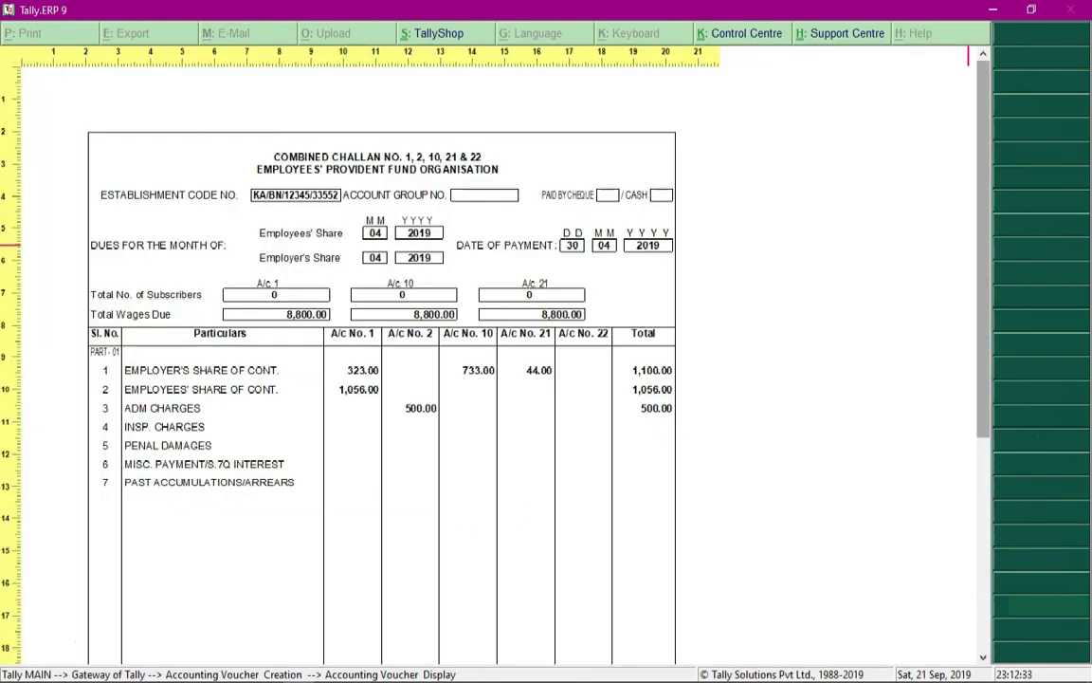
pyautogui.scroll(-1, 915, 300)
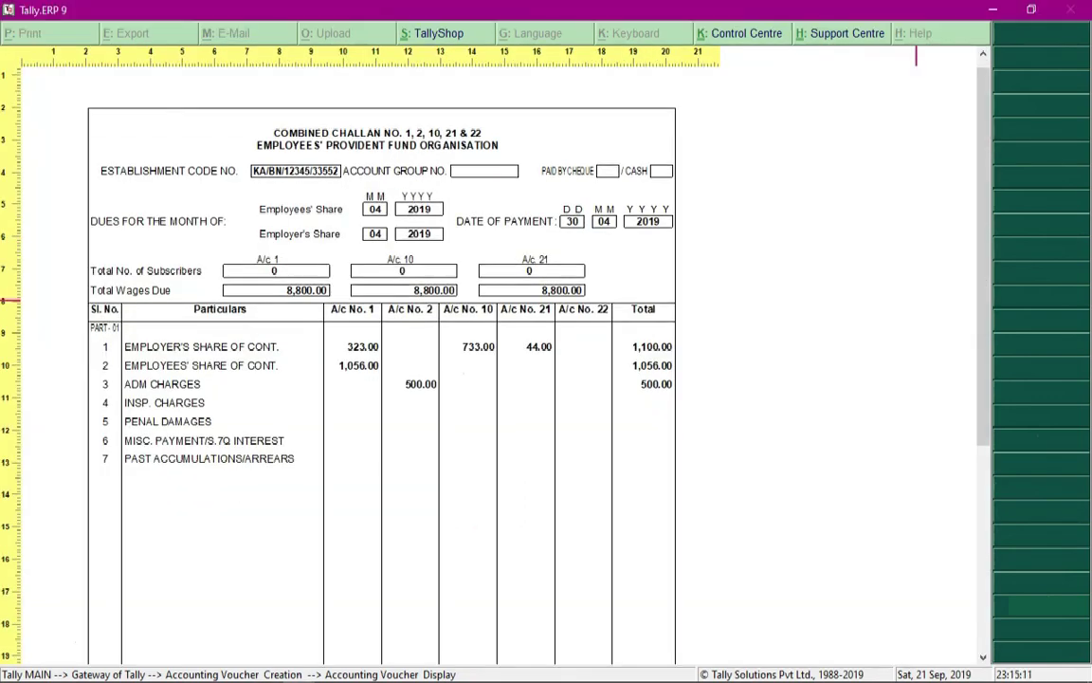